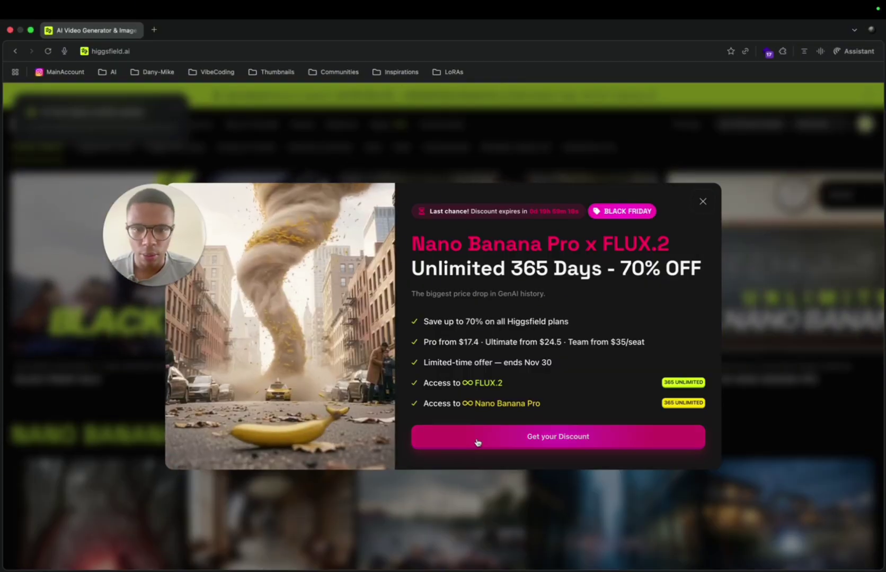
# Step: Dismiss the Black Friday and free-credits popups and go to Image > Create Image
pyautogui.click(528, 444)
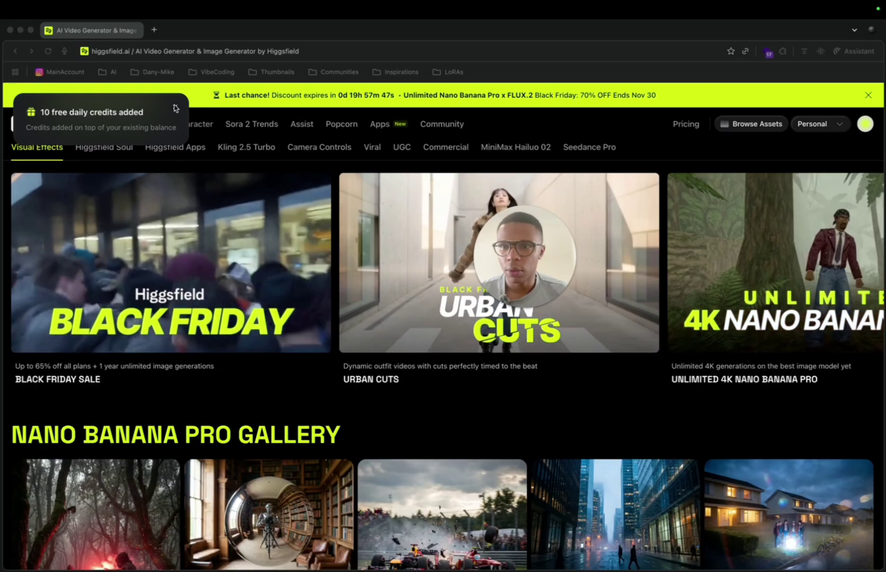
pyautogui.click(176, 108)
pyautogui.moveTo(91, 125)
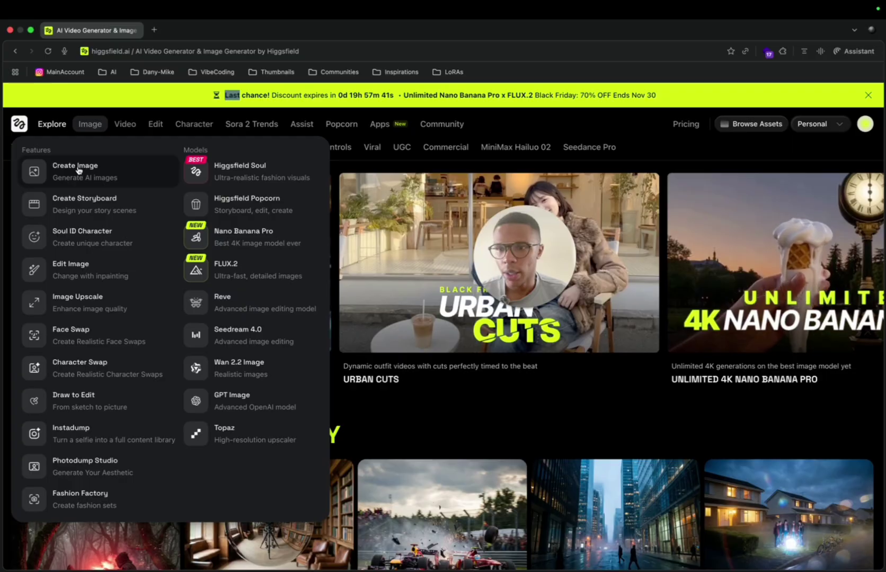
pyautogui.click(78, 169)
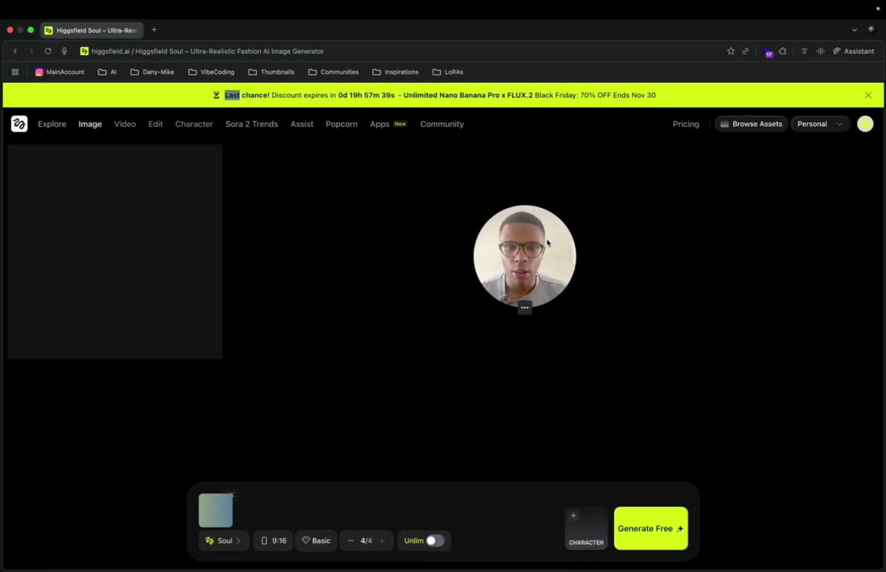
# Step: Reuse the earlier casual-outfit selfie prompt, keeping the 9:16 aspect ratio
pyautogui.moveTo(548, 242); pyautogui.dragTo(165, 194)
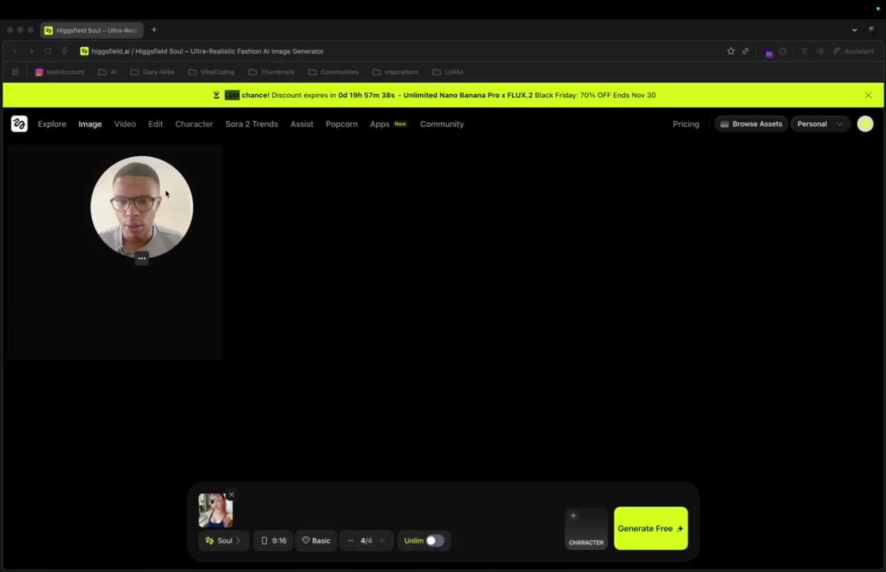
pyautogui.click(231, 497)
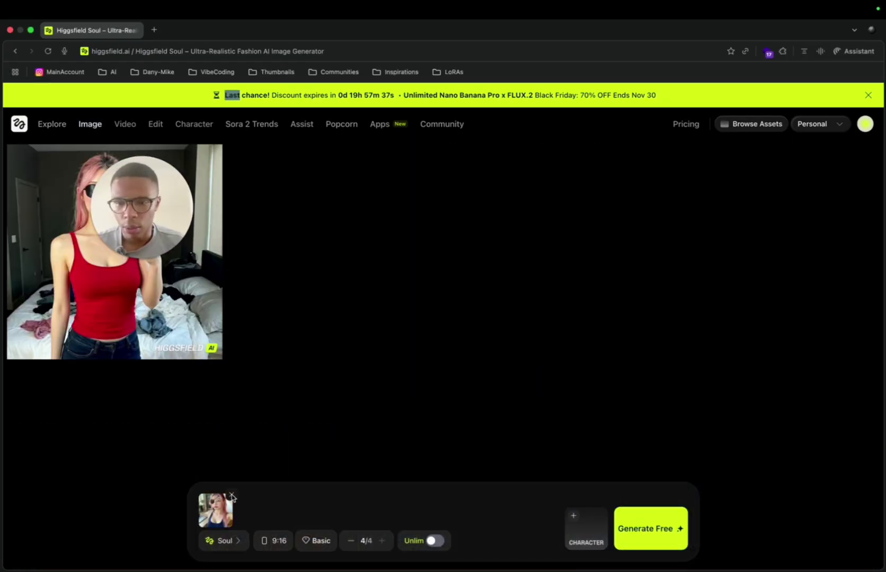
pyautogui.click(273, 546)
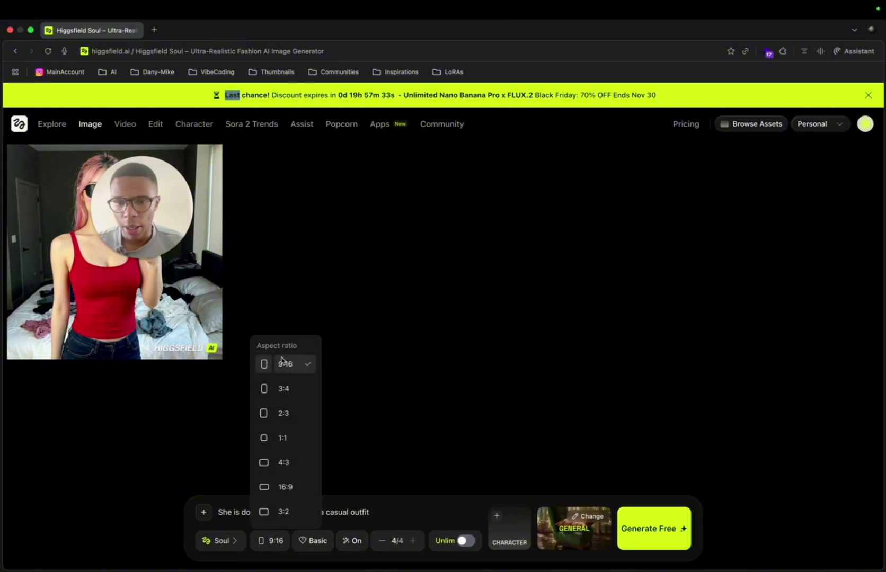
pyautogui.click(237, 512)
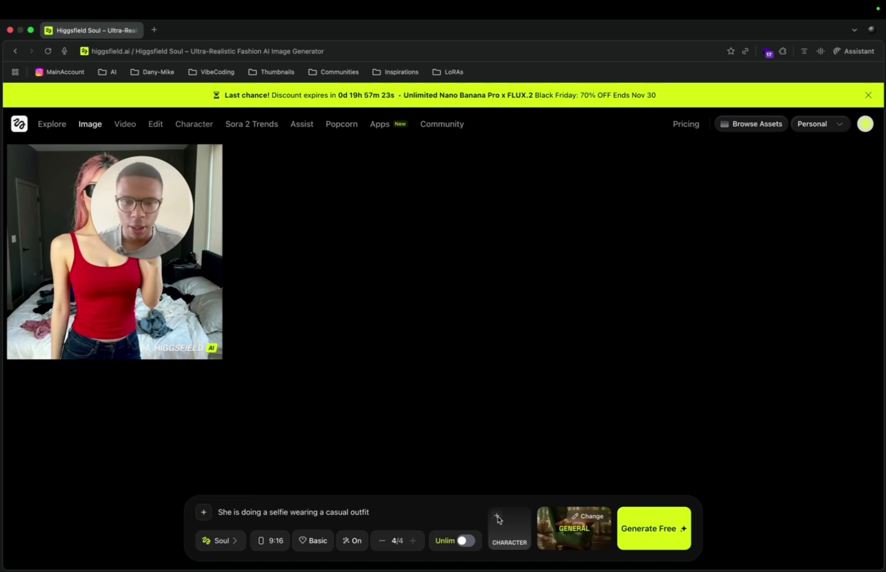
# Step: Switch the model to Nano Banana Pro at 9:16 and remove both reference images
pyautogui.click(222, 542)
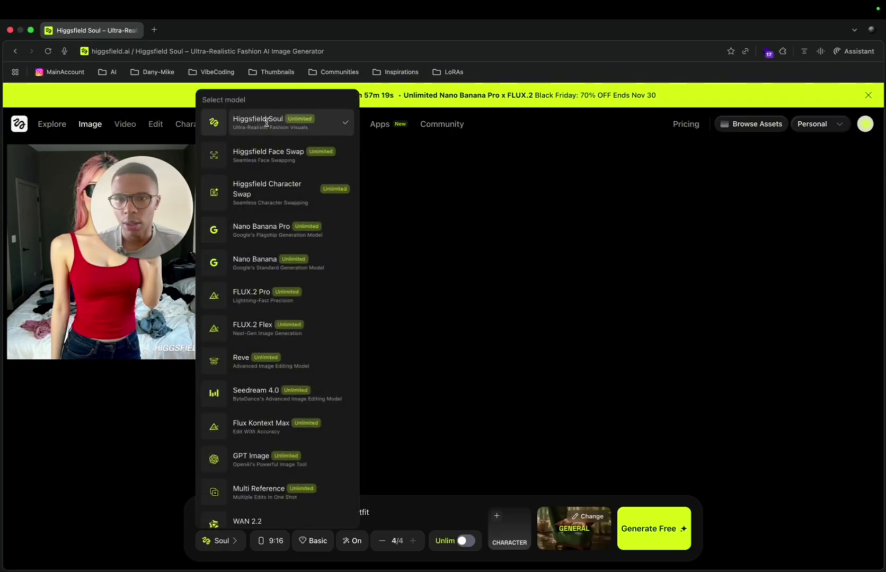
pyautogui.click(259, 233)
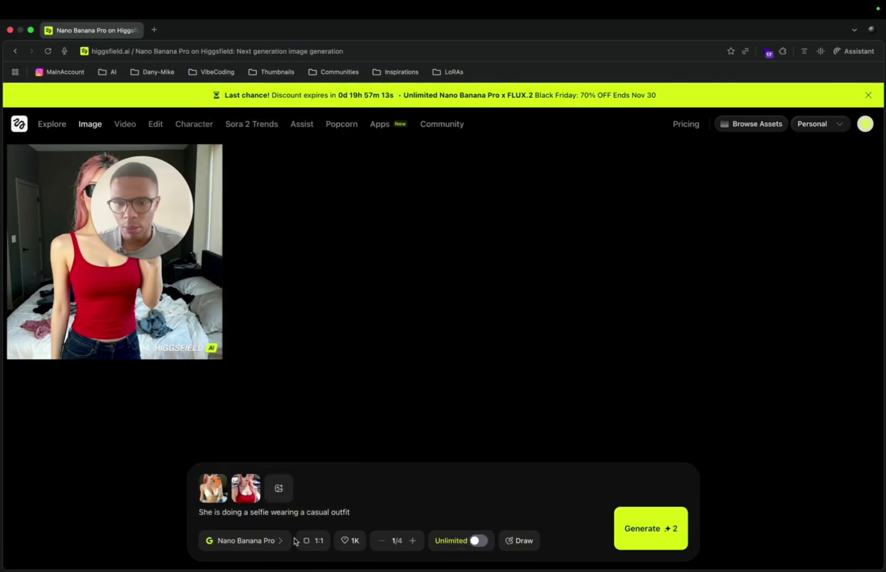
pyautogui.click(309, 541)
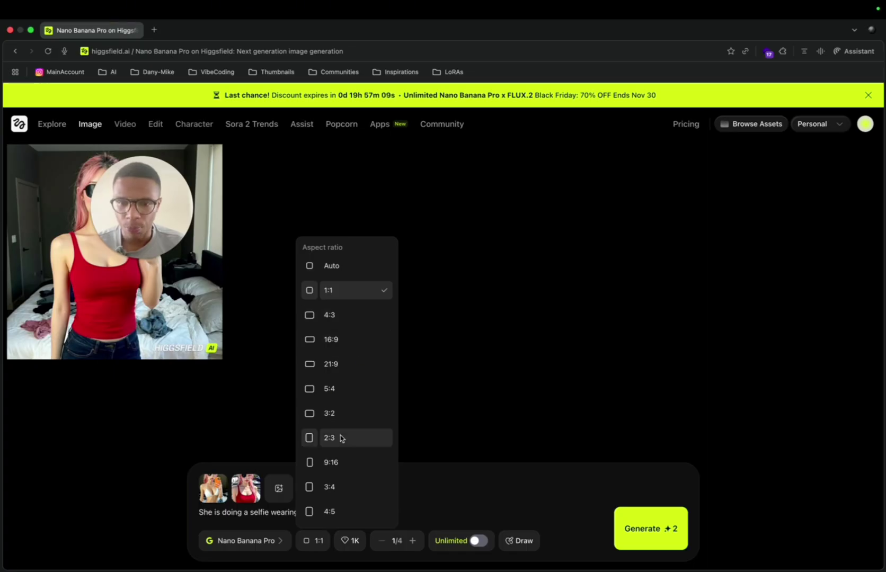
pyautogui.click(332, 462)
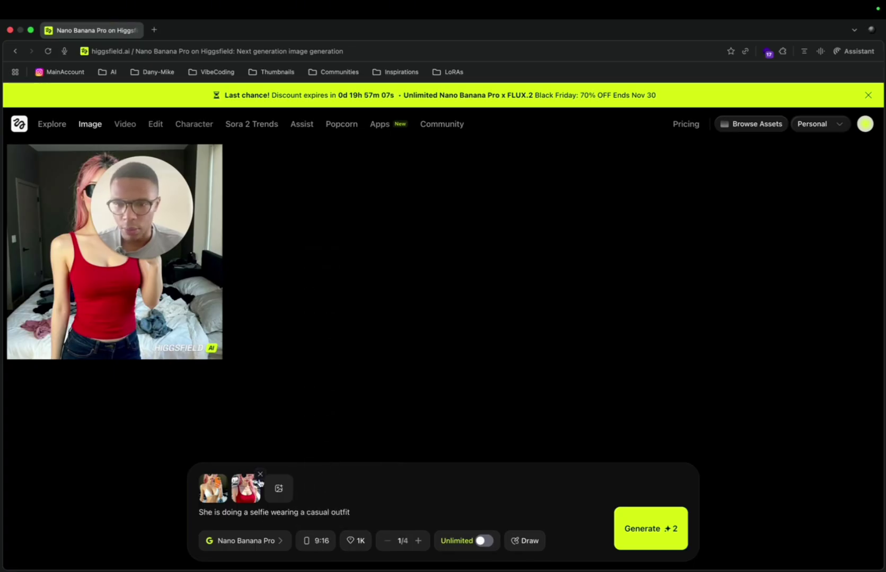
pyautogui.click(260, 474)
pyautogui.click(227, 475)
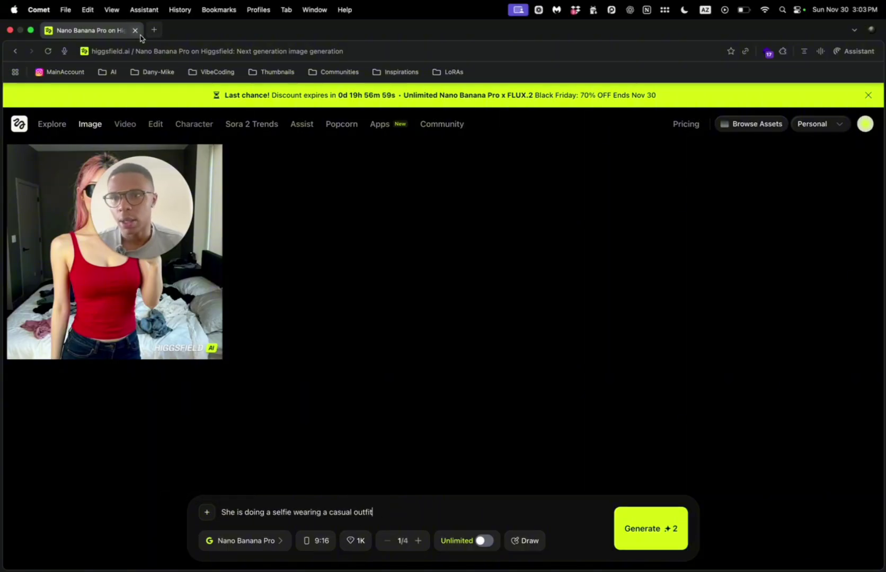
# Step: Open an Inspirations creator's Instagram profile and pause the first reel
pyautogui.click(401, 72)
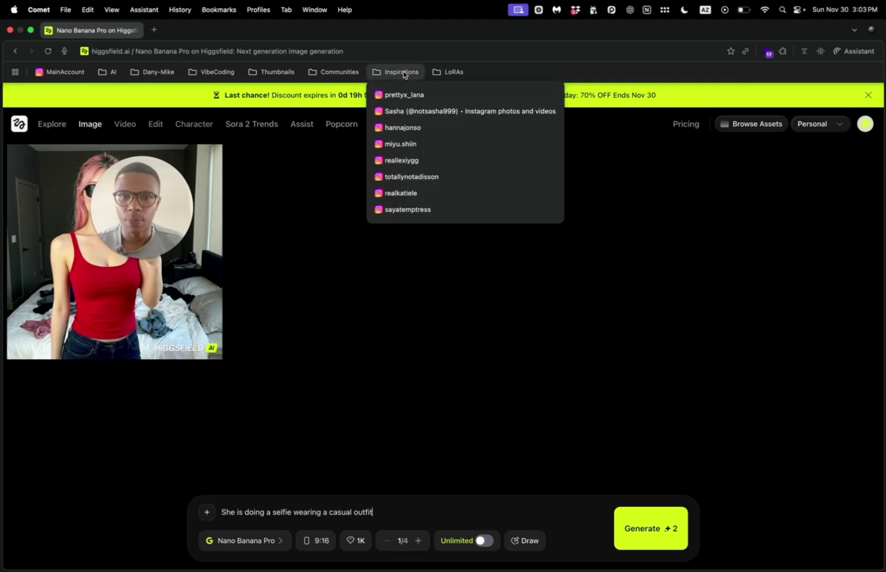
pyautogui.click(402, 111)
pyautogui.scroll(-5, 371, 406)
pyautogui.scroll(-3, 370, 406)
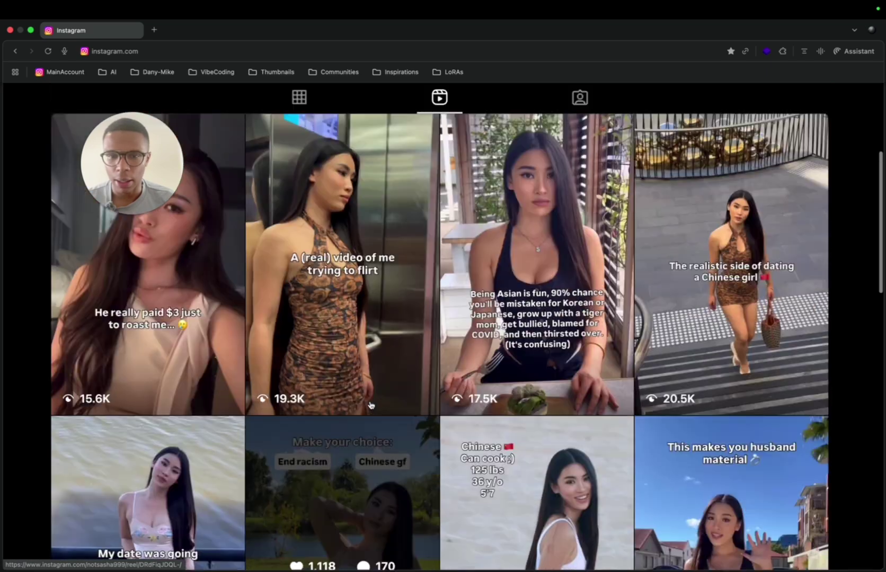
pyautogui.click(370, 406)
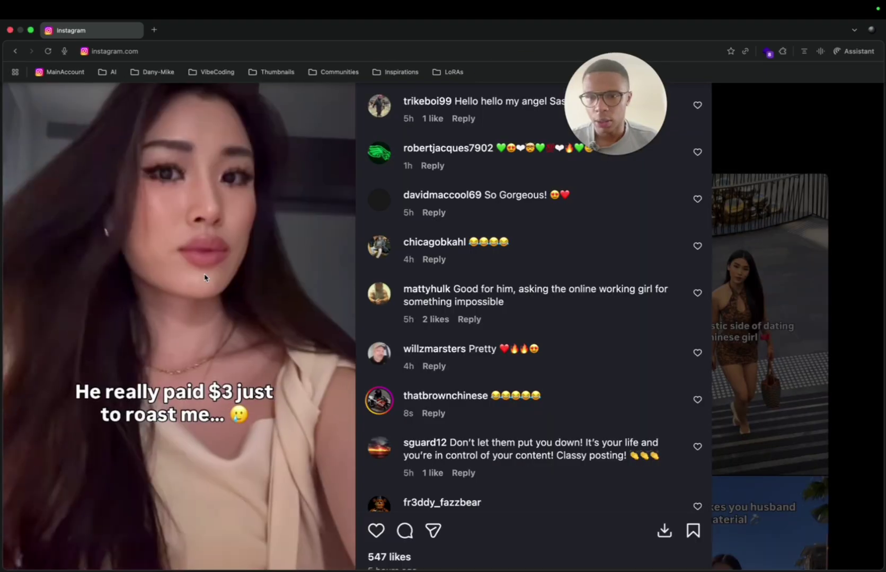
pyautogui.click(205, 278)
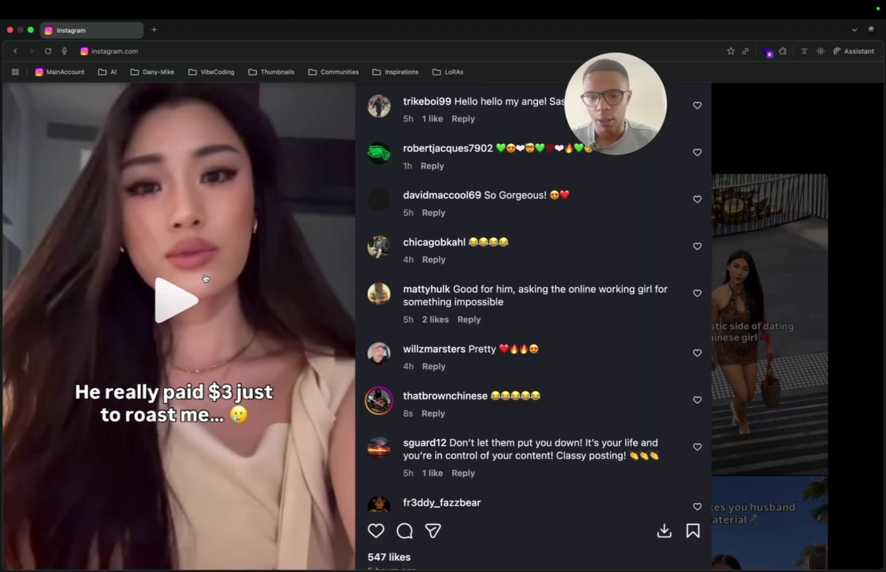
# Step: Screenshot the paused reel and ask the browser assistant for an image prompt ('Make a prr')
pyautogui.moveTo(4, 81); pyautogui.dragTo(354, 561)
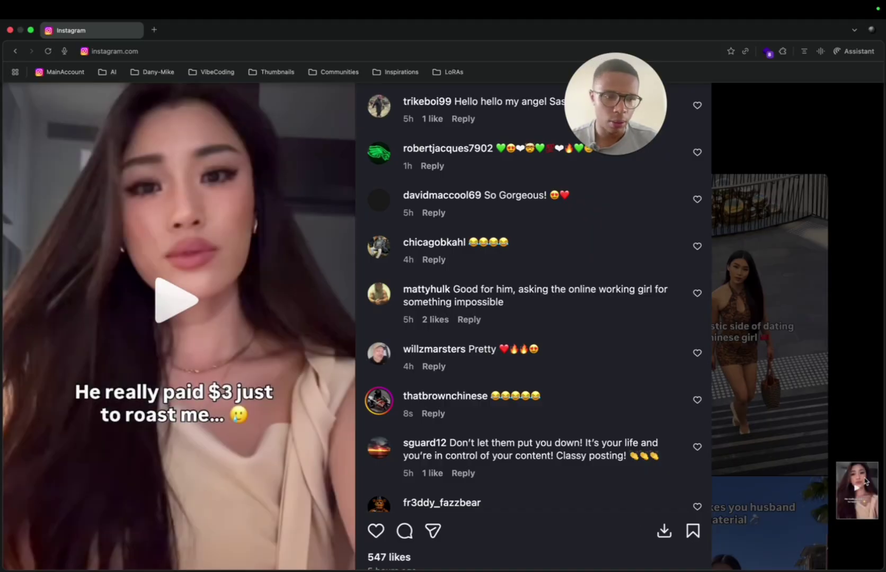
pyautogui.rightClick(865, 481)
pyautogui.click(836, 466)
pyautogui.hotkey('alt', 'space')
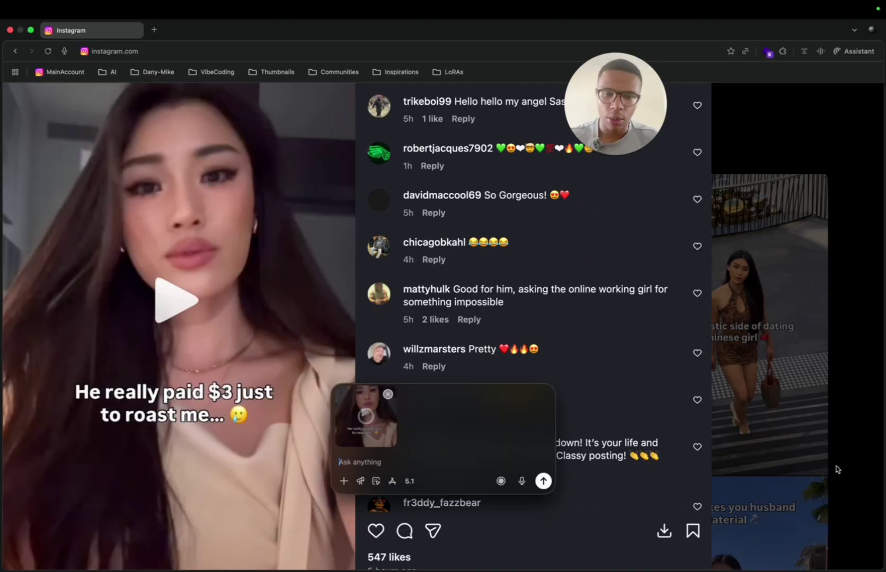
pyautogui.write('Make a prompt of that image for Sera eyepa')
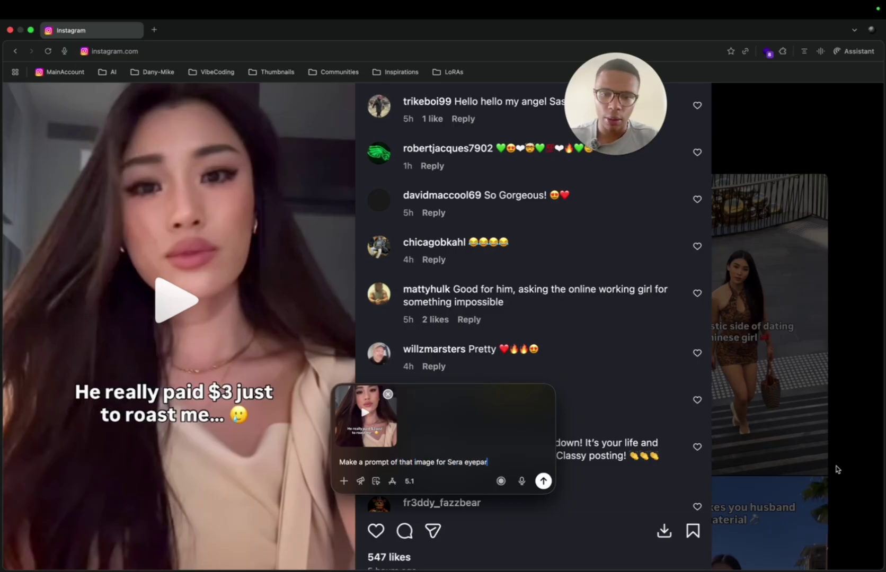
pyautogui.write('racte')
pyautogui.press('Return')
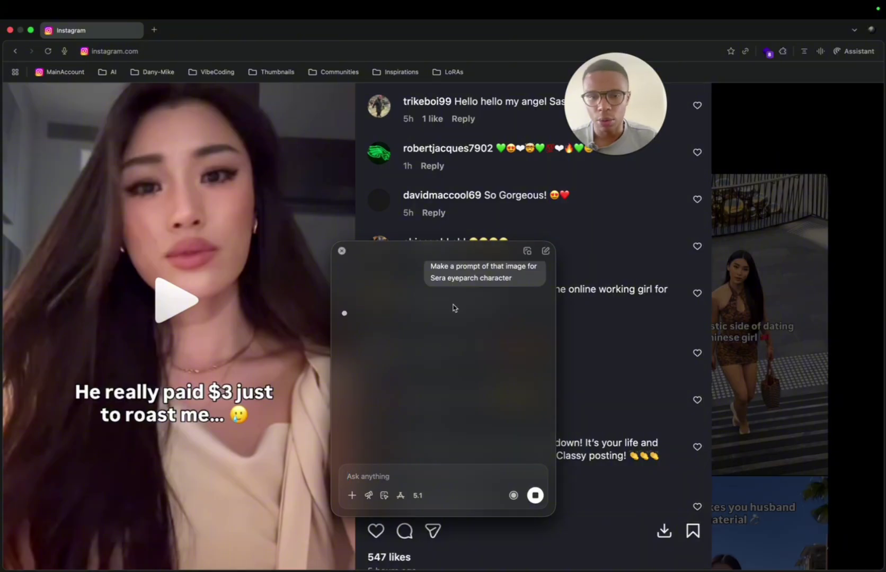
pyautogui.moveTo(348, 375); pyautogui.dragTo(446, 396)
pyautogui.press('super+c')
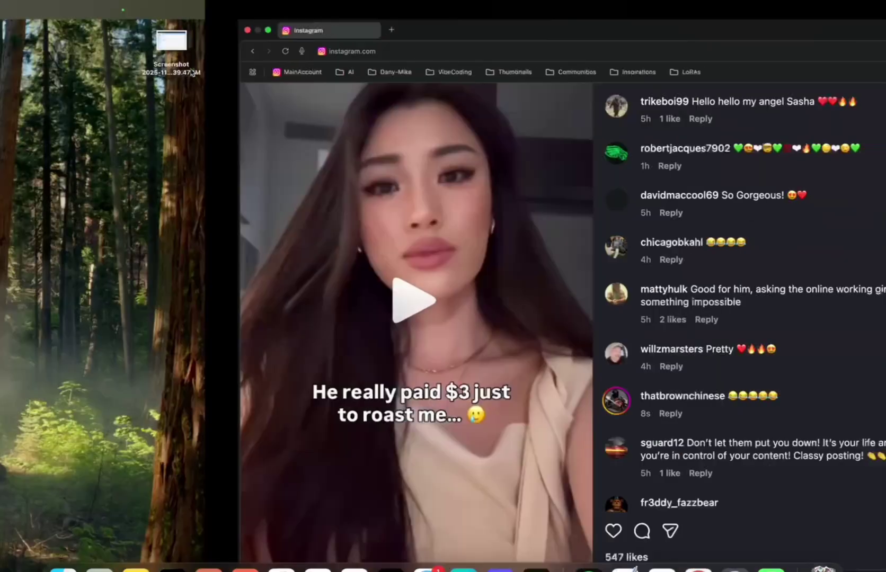
# Step: Replace the Higgsfield prompt with the assistant's eyepatch Sera prompt
pyautogui.click(154, 30)
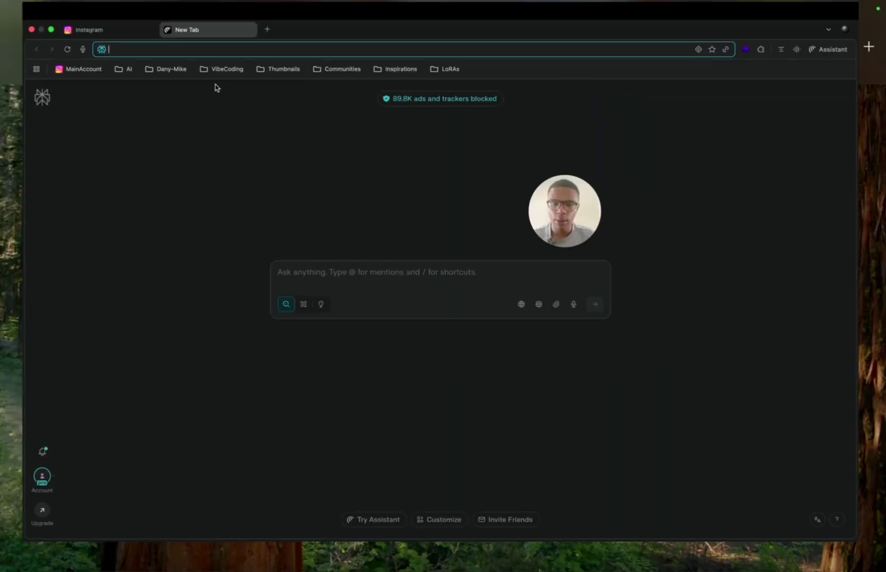
pyautogui.click(75, 32)
pyautogui.click(16, 51)
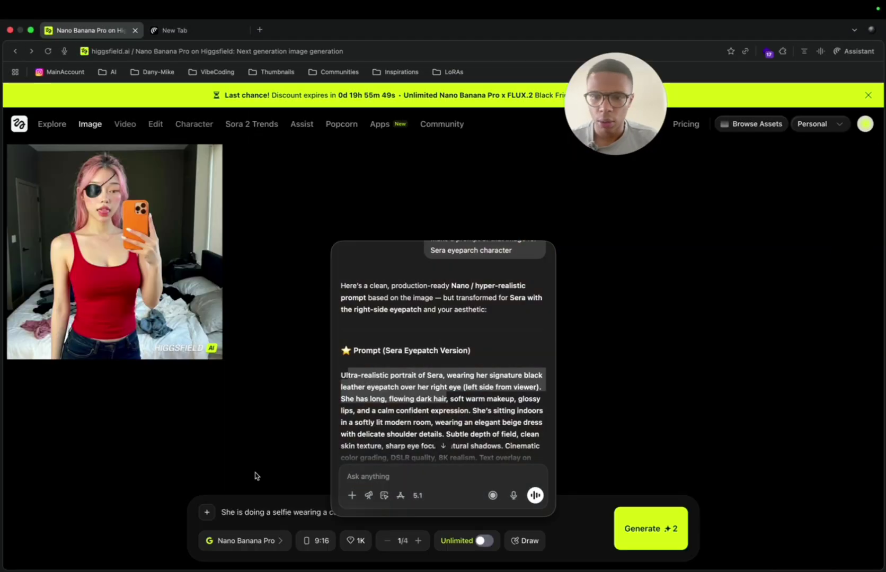
pyautogui.tripleClick(242, 510)
pyautogui.press('super+v')
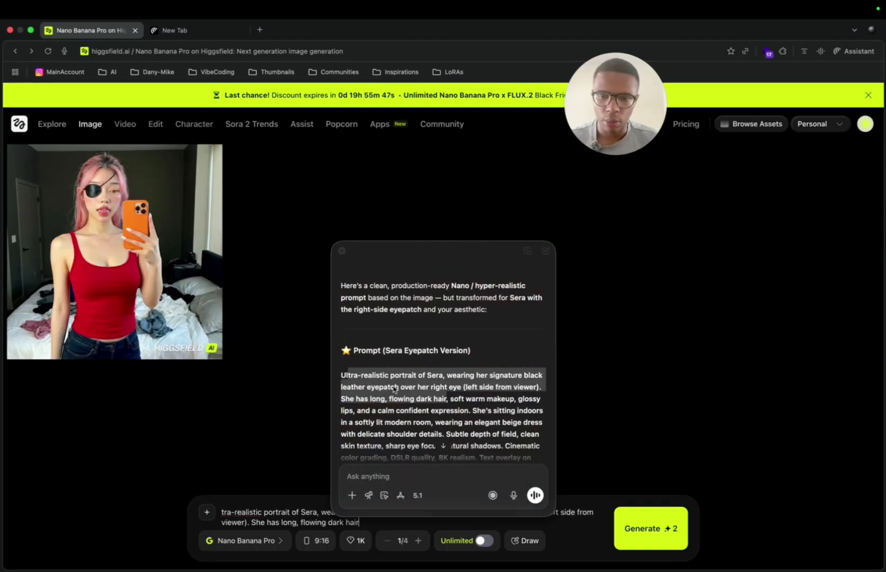
pyautogui.click(341, 252)
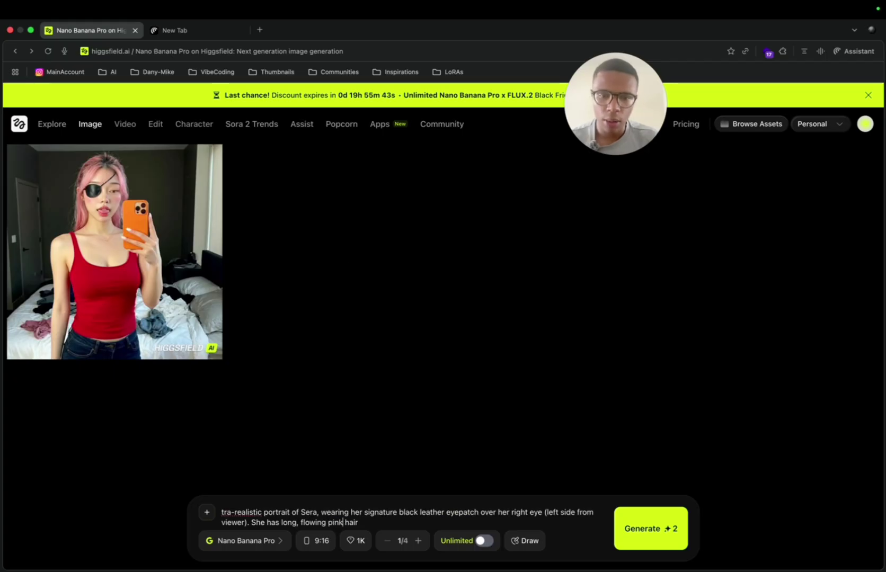
pyautogui.click(246, 542)
pyautogui.click(148, 536)
# Step: Browse Downloads and the _AutomatedImageCreated folder to preview the generated images
pyautogui.click(207, 512)
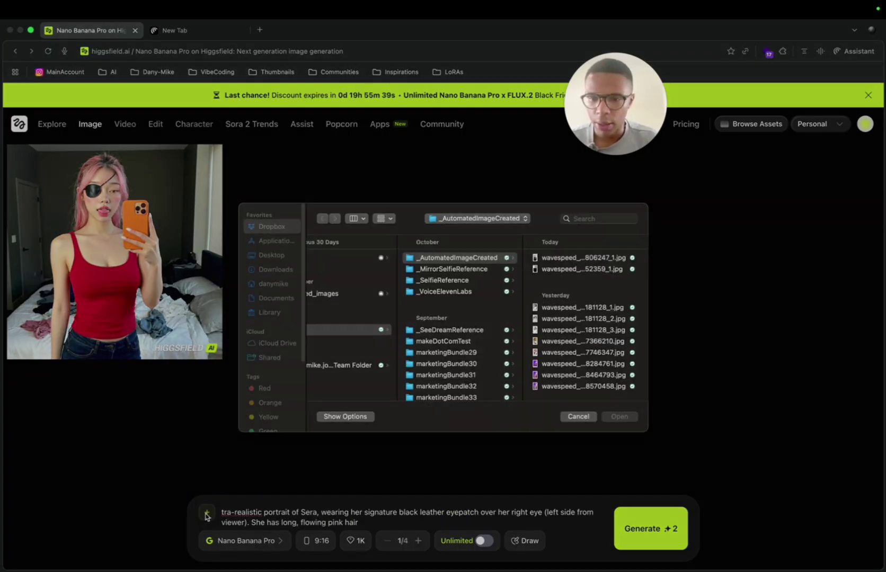
pyautogui.click(273, 279)
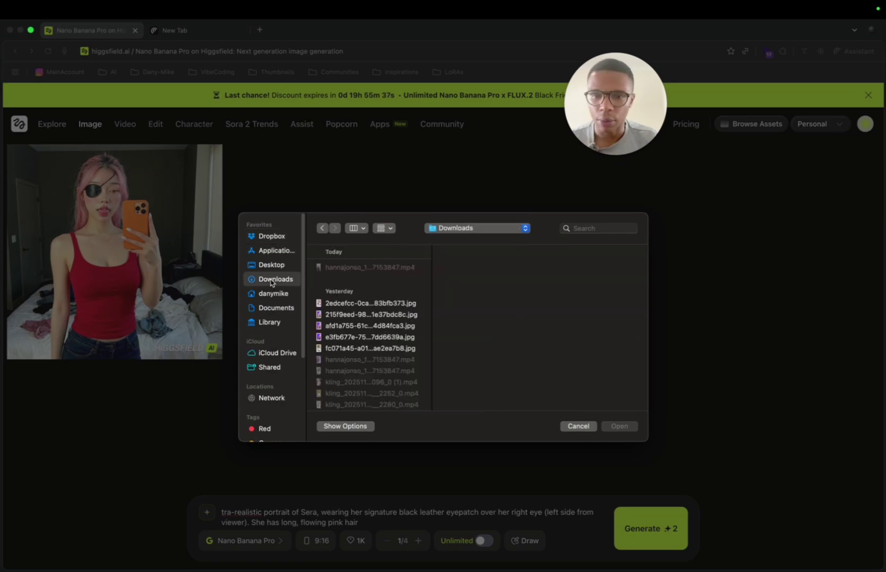
pyautogui.click(351, 267)
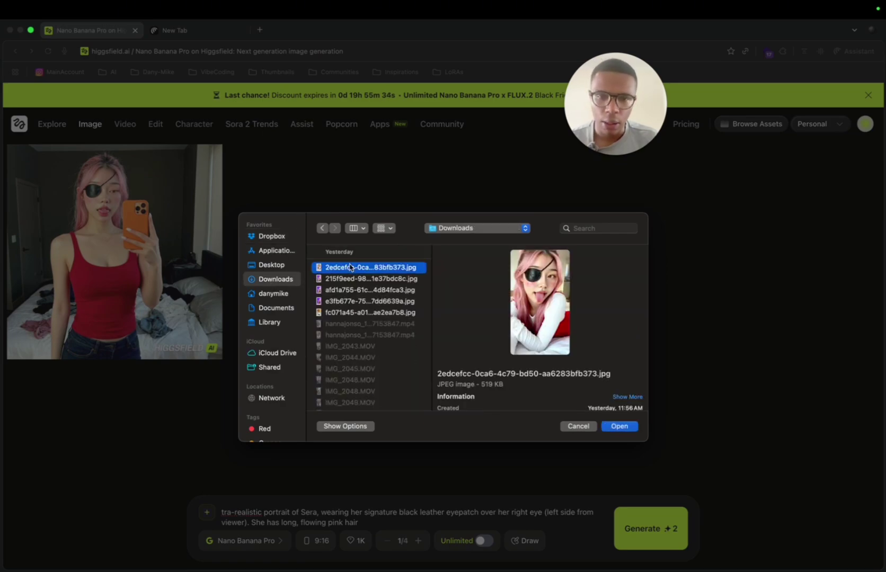
pyautogui.press('super+bracketleft')
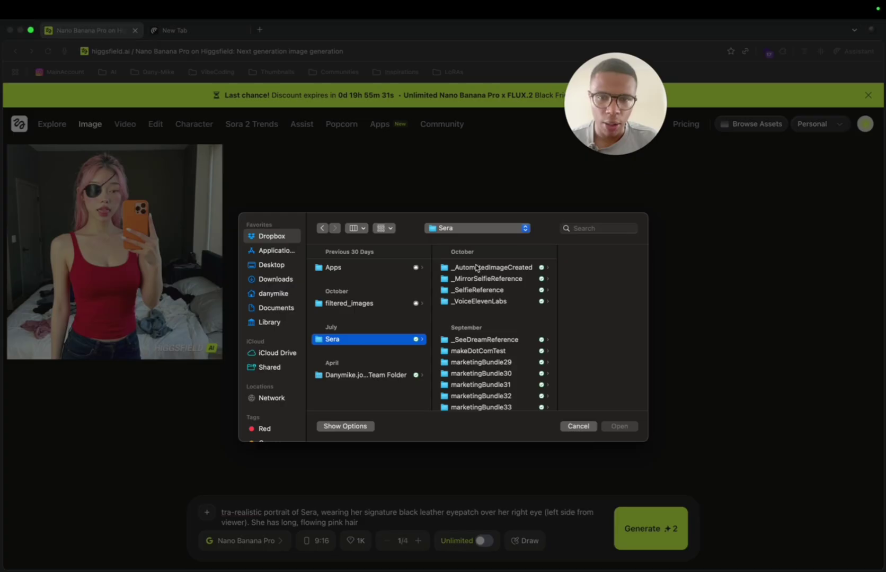
pyautogui.click(476, 268)
pyautogui.click(554, 269)
pyautogui.press('Down')
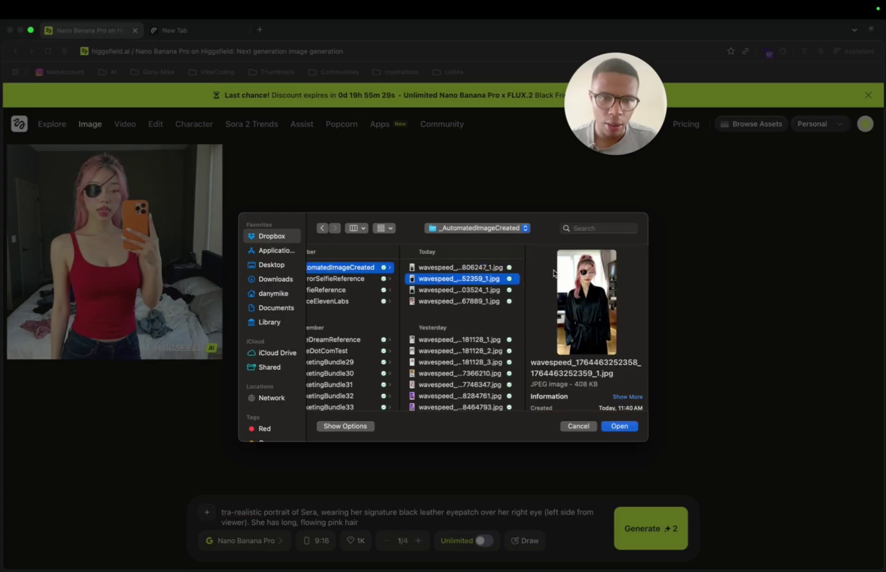
# Step: Upload one generated image as the first reference photo
pyautogui.keyDown('shift'); pyautogui.click(478, 292); pyautogui.keyUp('shift')
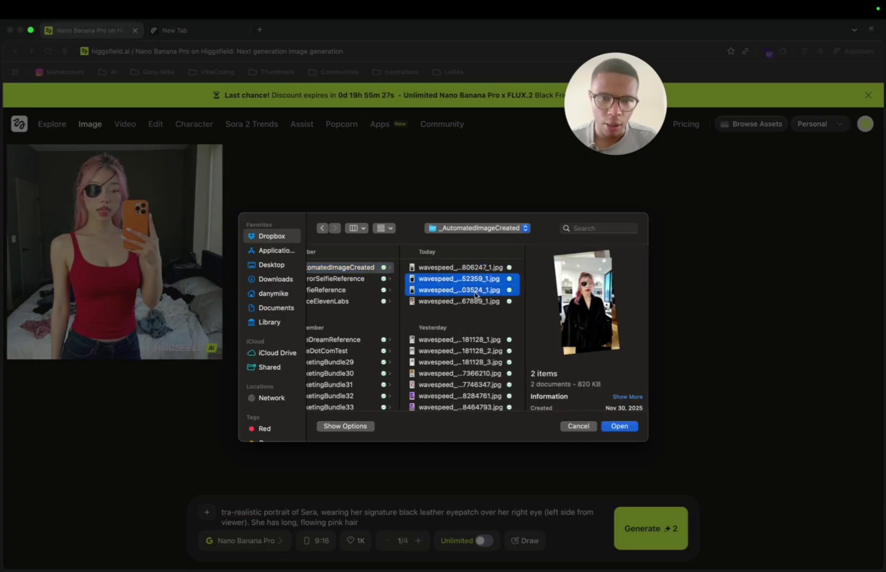
pyautogui.keyDown('shift'); pyautogui.click(466, 302); pyautogui.keyUp('shift')
pyautogui.keyDown('super'); pyautogui.click(428, 340); pyautogui.keyUp('super')
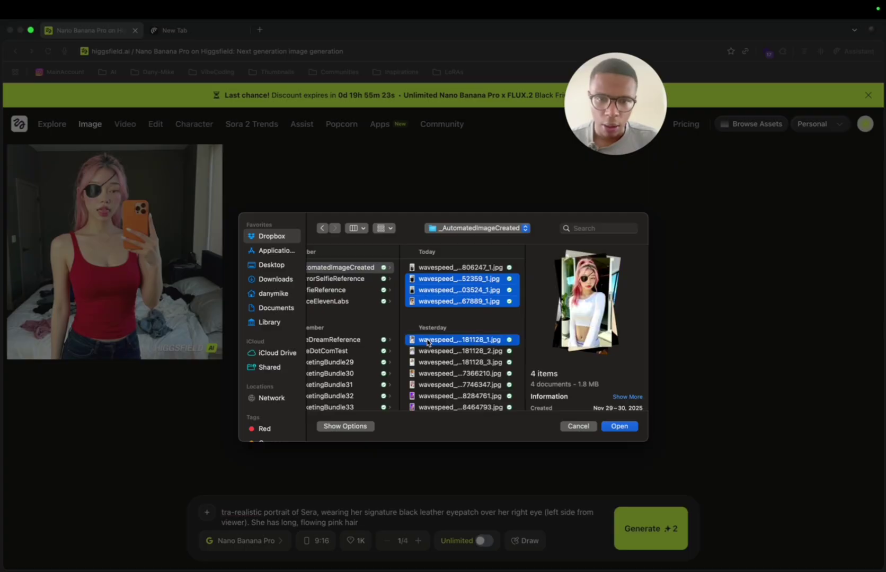
pyautogui.keyDown('super'); pyautogui.click(424, 352); pyautogui.keyUp('super')
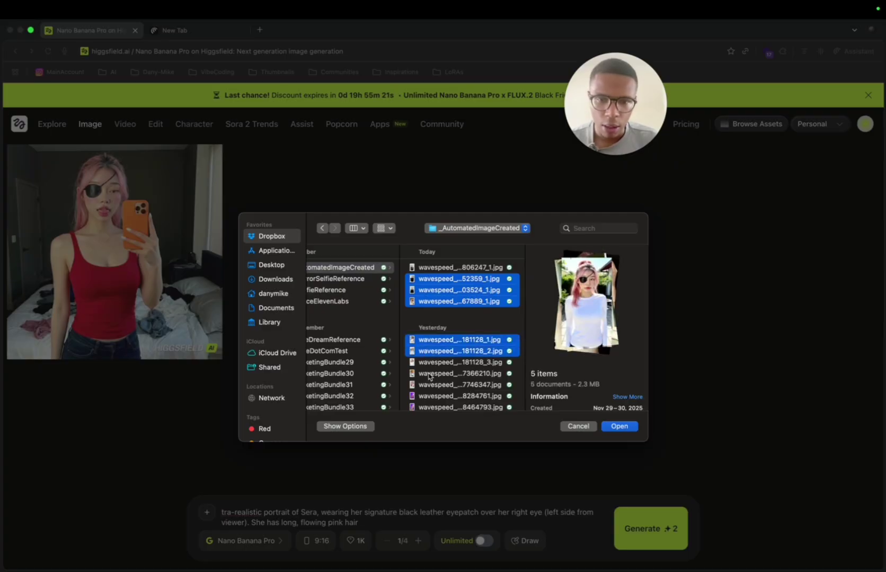
pyautogui.keyDown('shift'); pyautogui.click(429, 374); pyautogui.keyUp('shift')
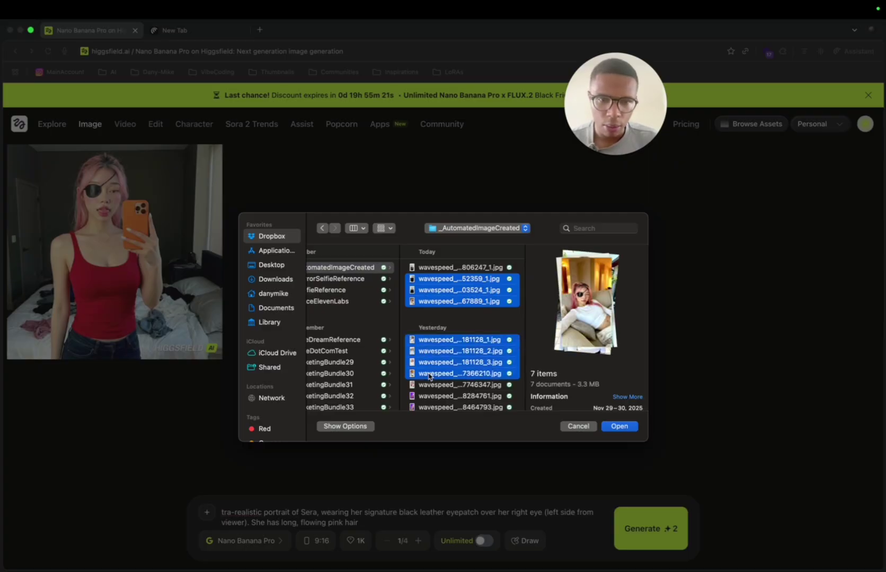
pyautogui.click(436, 279)
pyautogui.doubleClick(435, 279)
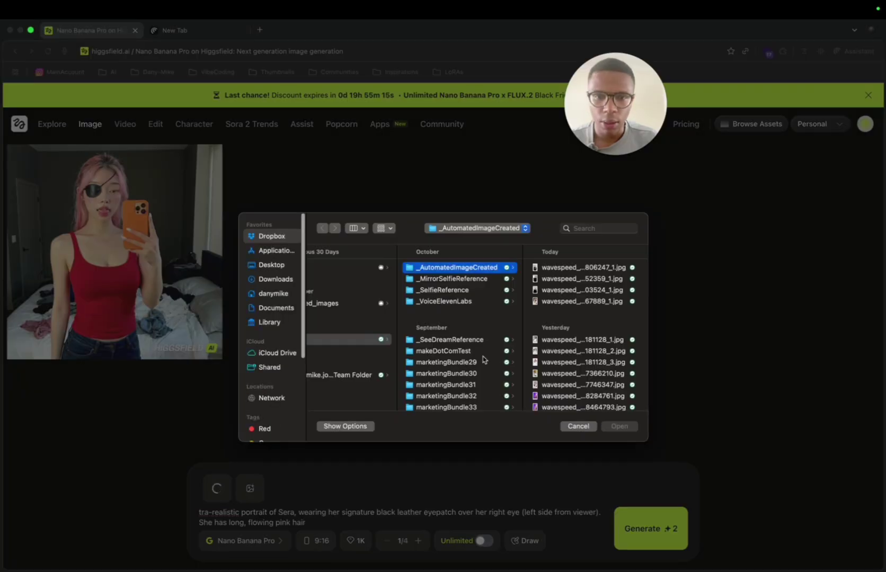
# Step: Upload yesterday's white-top image as the second reference photo
pyautogui.click(559, 359)
pyautogui.press('Up')
pyautogui.press('Up')
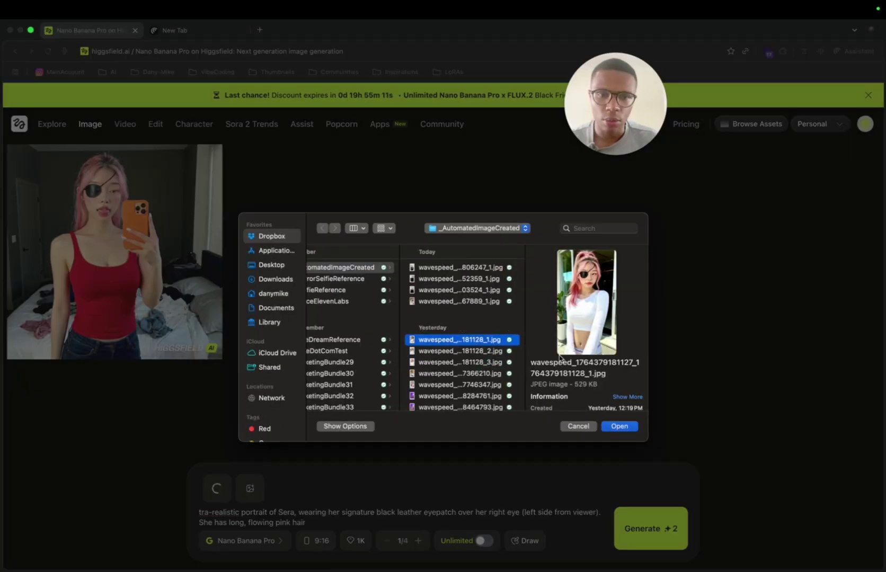
pyautogui.doubleClick(502, 340)
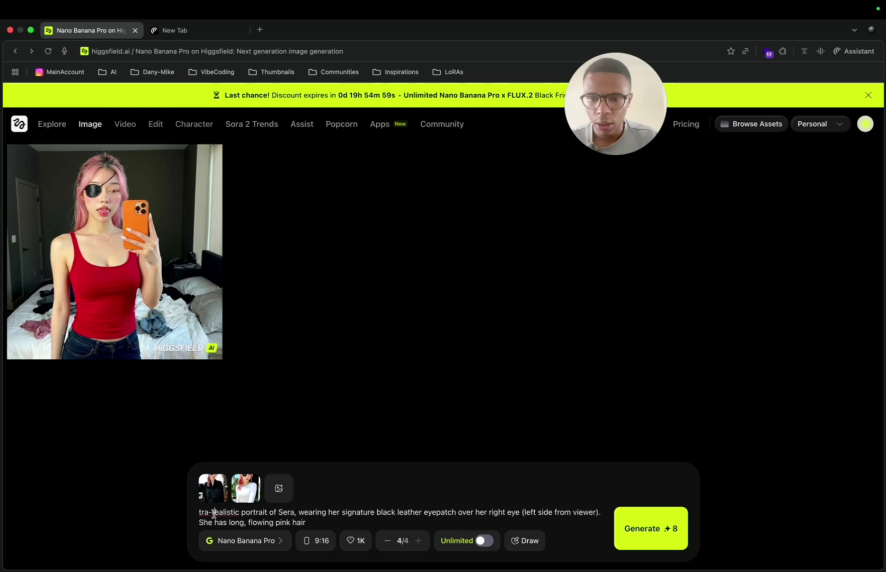
# Step: Fix the prompt start to 'Ultra-realistic', generate, and load the Threads profile in the new tab
pyautogui.write('Ul')
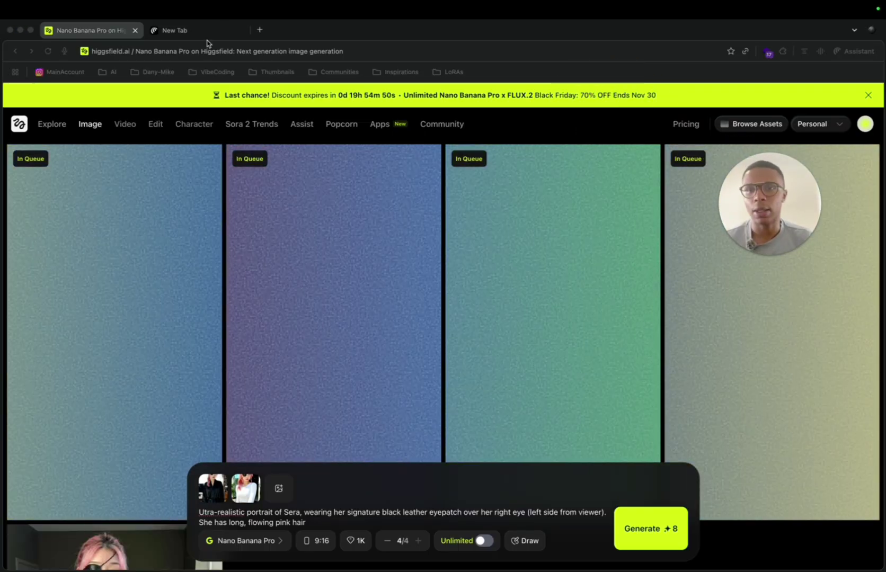
pyautogui.click(226, 30)
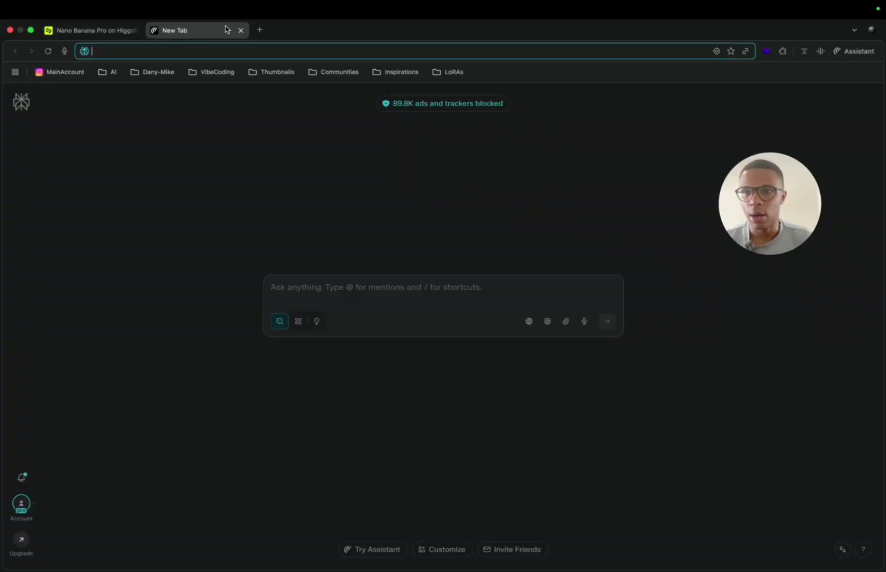
pyautogui.write('i')
pyautogui.press('BackSpace')
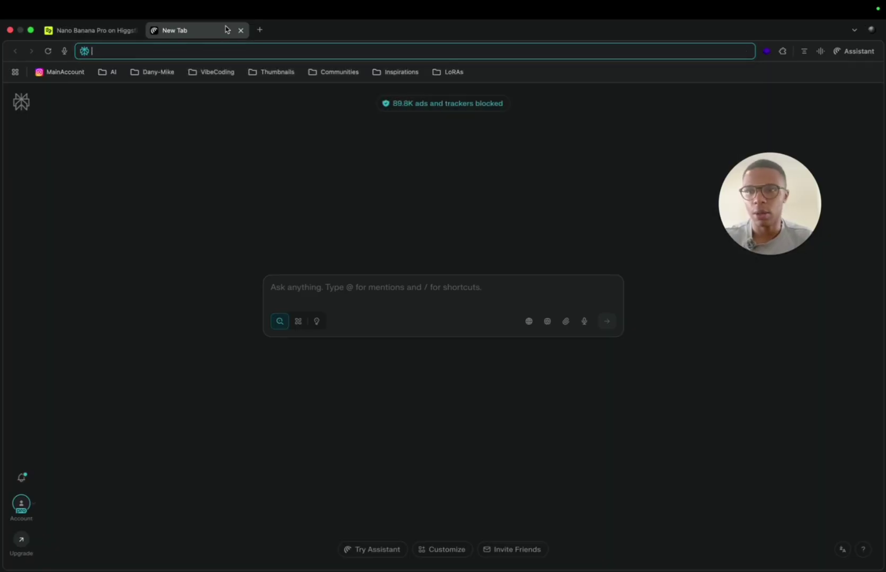
pyautogui.write('threads.com/@its.serakim')
pyautogui.press('Return')
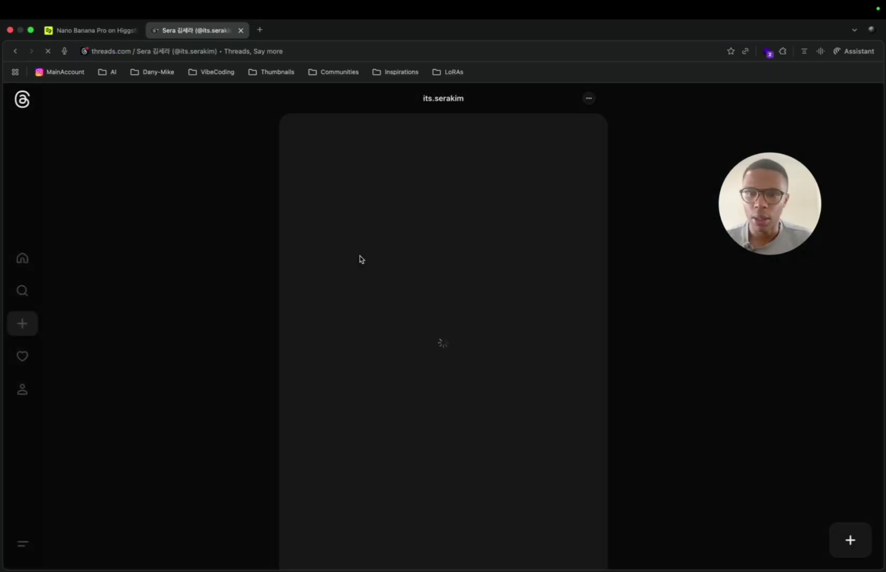
# Step: Scroll through the character's past Threads posts, then return to the Higgsfield tab
pyautogui.scroll(-5, 317, 273)
pyautogui.scroll(-6, 316, 273)
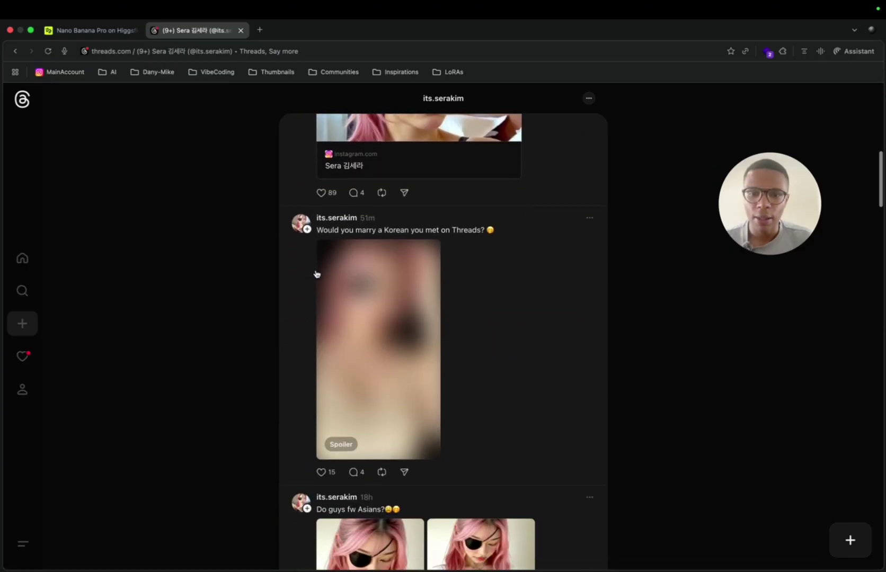
pyautogui.scroll(-3, 280, 265)
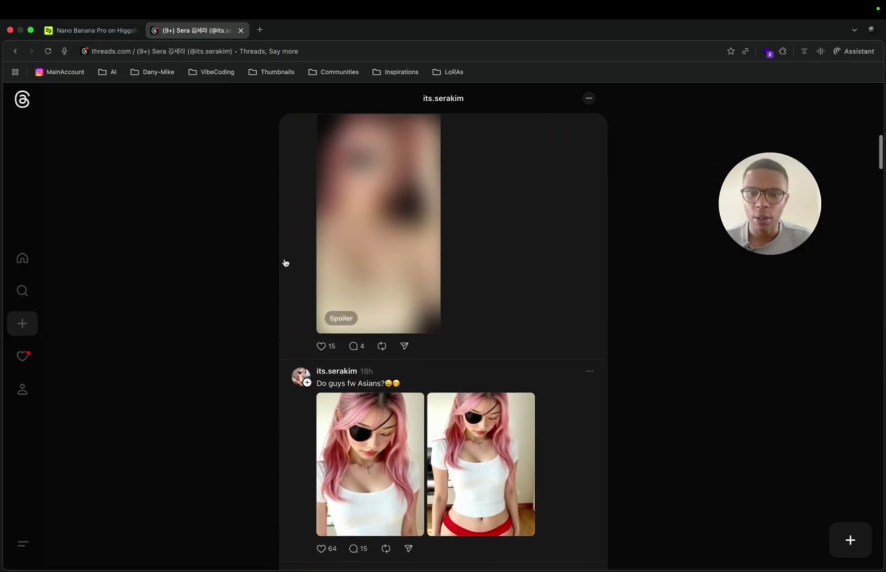
pyautogui.scroll(1, 283, 261)
pyautogui.click(89, 30)
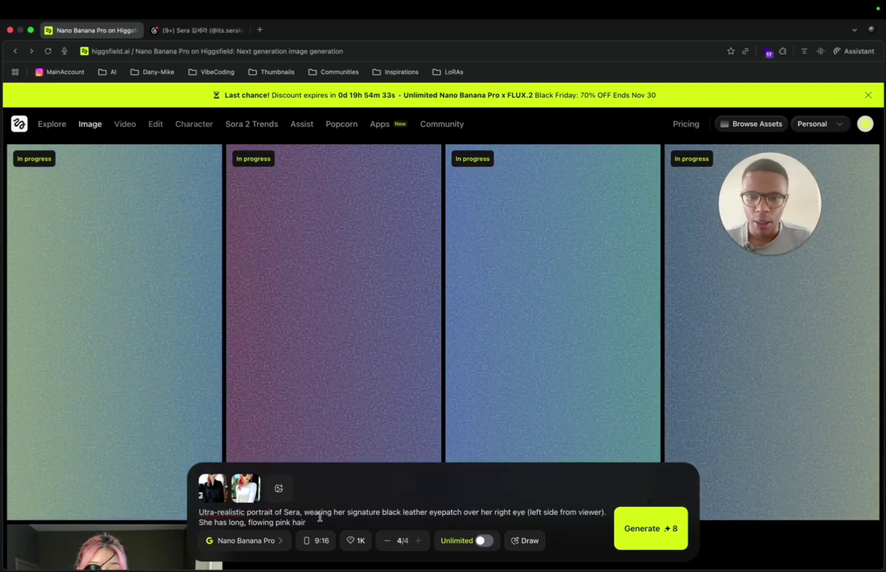
# Step: Scroll the Image grid while the four Nano Banana Pro eyepatch portraits finish
pyautogui.scroll(-1, 445, 302)
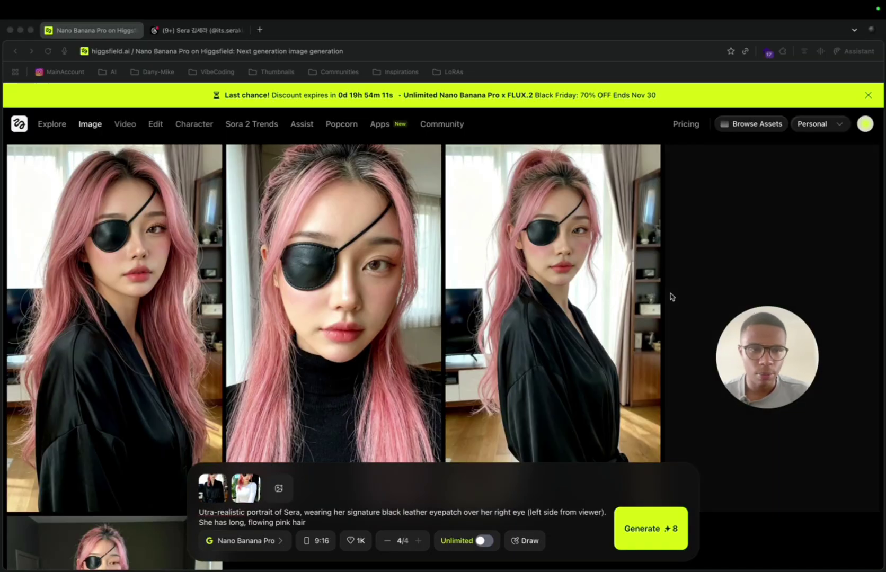
pyautogui.moveTo(783, 339); pyautogui.dragTo(320, 307)
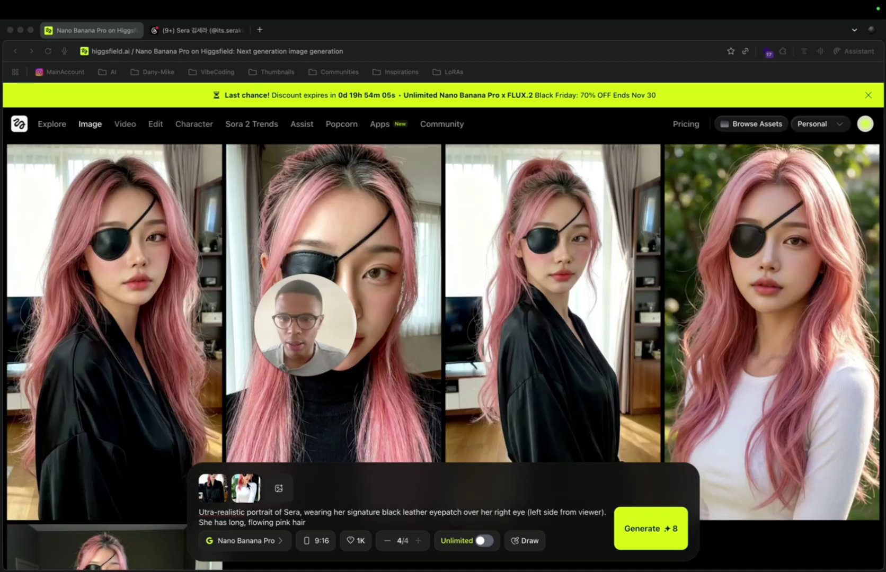
# Step: Remove both old reference images from the prompt
pyautogui.click(247, 484)
pyautogui.click(227, 474)
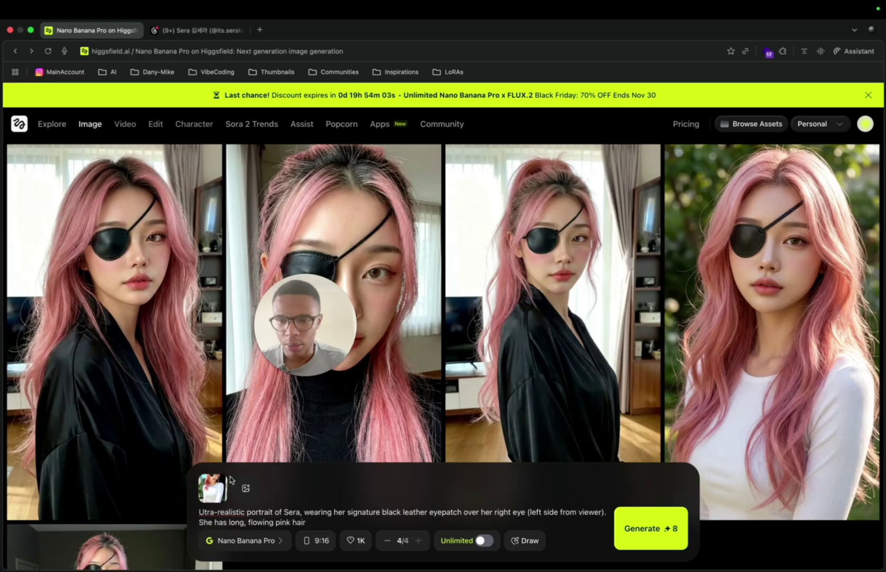
pyautogui.click(225, 475)
# Step: Upload the Gemini unnamed.jpg selfie from Downloads as a reference
pyautogui.click(207, 513)
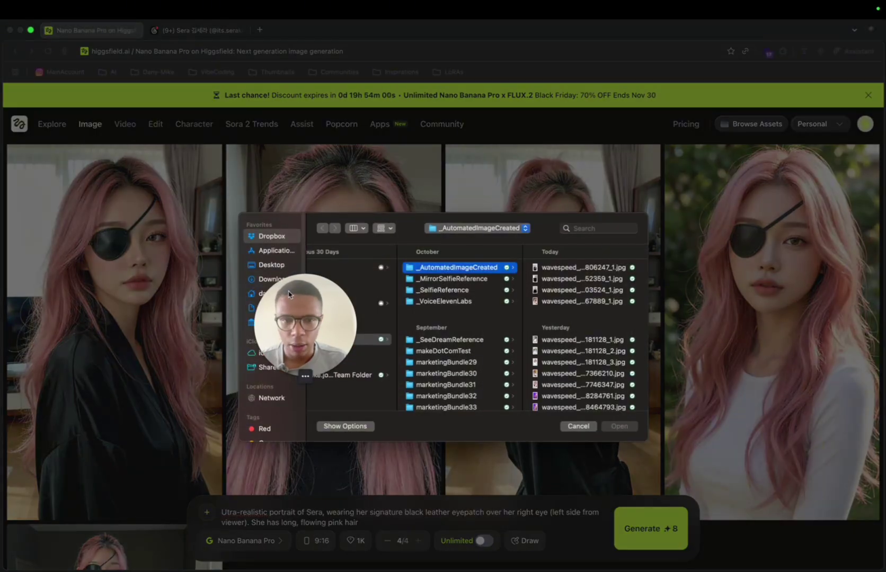
pyautogui.click(272, 279)
pyautogui.click(349, 300)
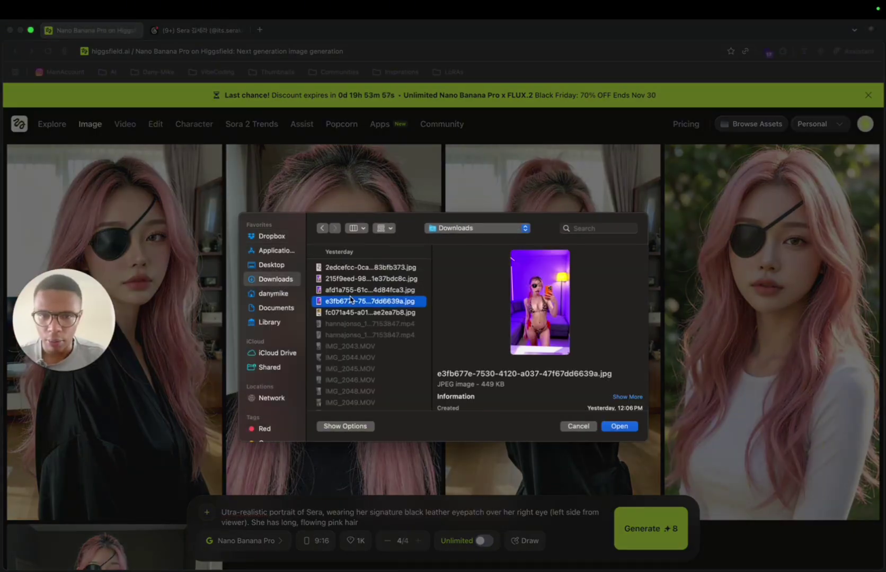
pyautogui.press('Down')
pyautogui.press('Down')
pyautogui.press('Down')
pyautogui.press('Down')
pyautogui.press('Up')
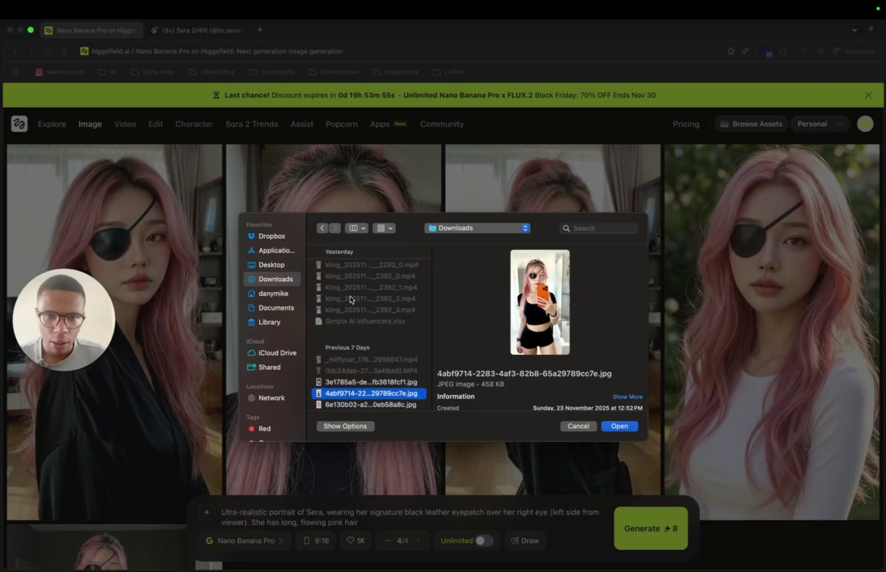
pyautogui.scroll(-3, 353, 328)
pyautogui.click(365, 274)
pyautogui.keyDown('super'); pyautogui.click(370, 329); pyautogui.keyUp('super')
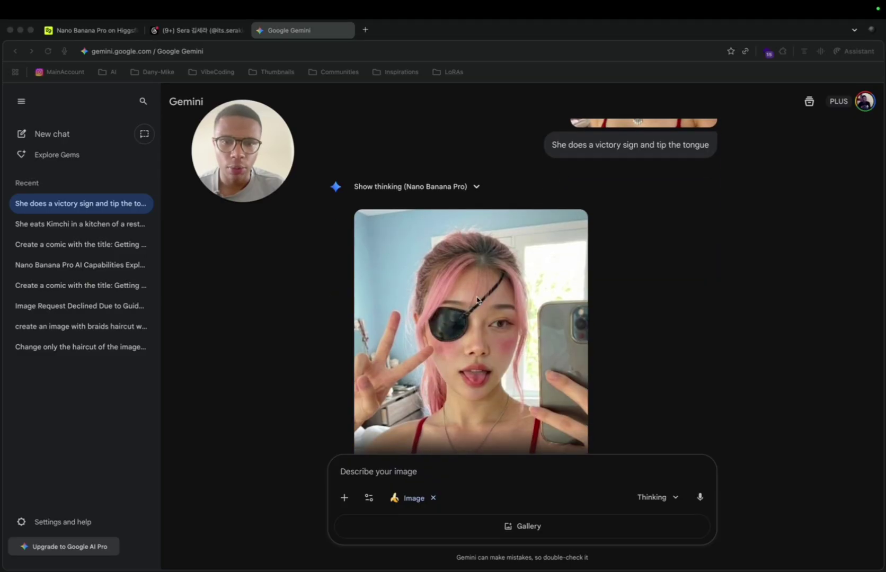
pyautogui.scroll(-5, 477, 300)
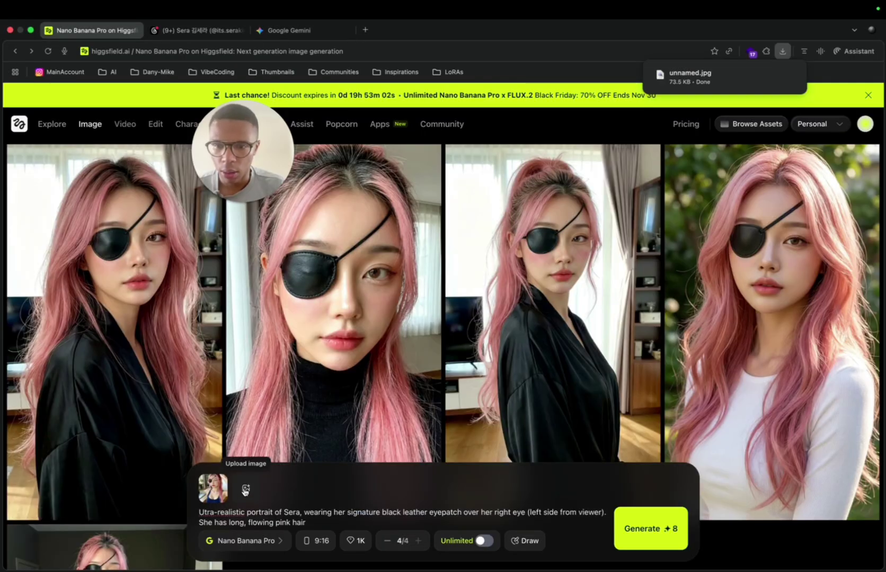
pyautogui.click(245, 489)
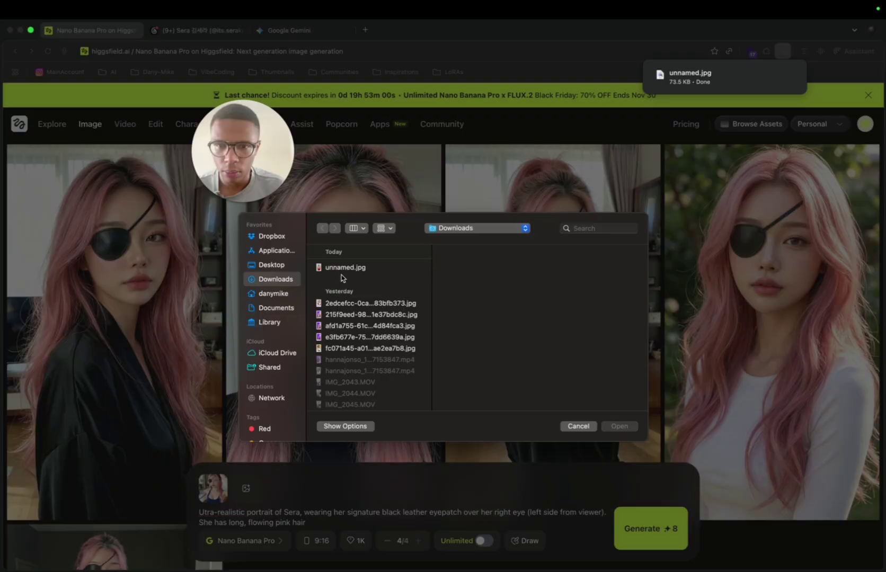
pyautogui.doubleClick(342, 267)
# Step: Download the black off-shoulder Threads post image and add it as a reference
pyautogui.click(199, 30)
pyautogui.click(347, 141)
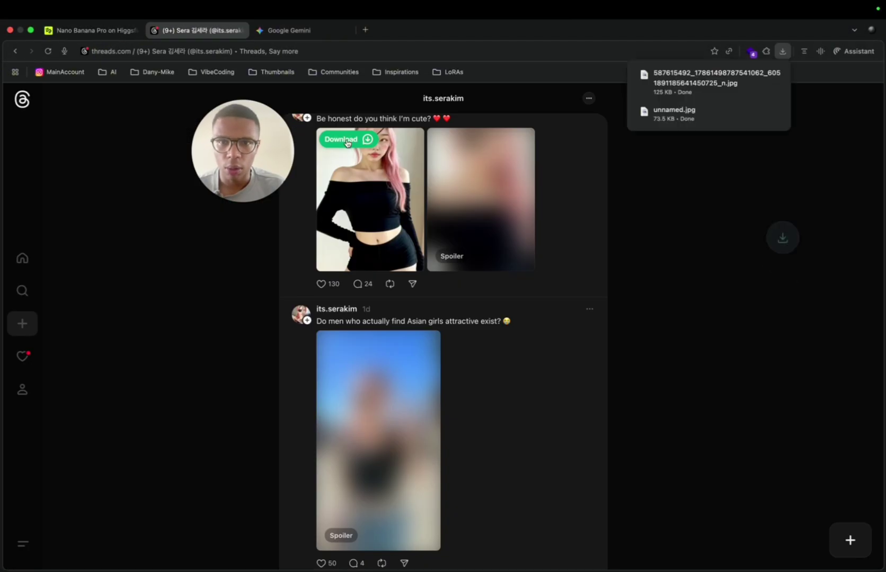
pyautogui.click(114, 30)
pyautogui.click(278, 488)
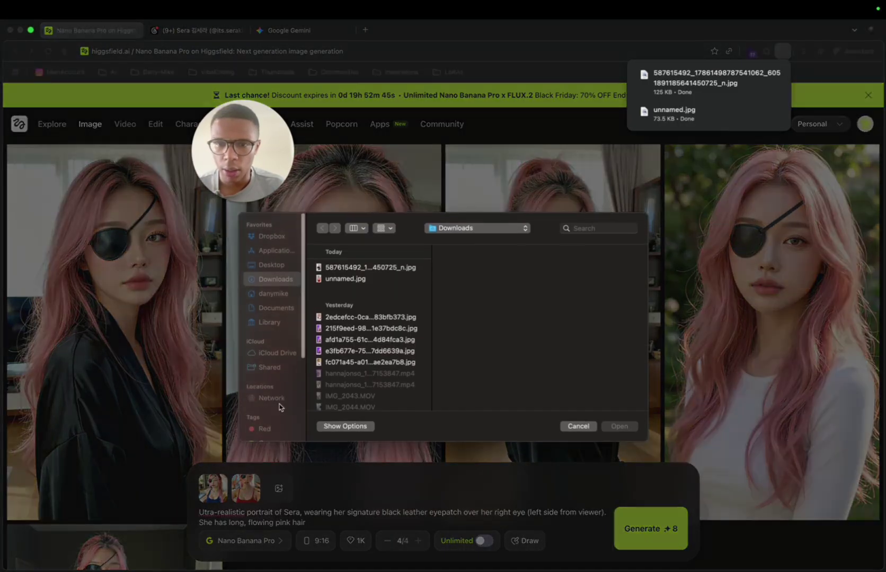
pyautogui.doubleClick(360, 268)
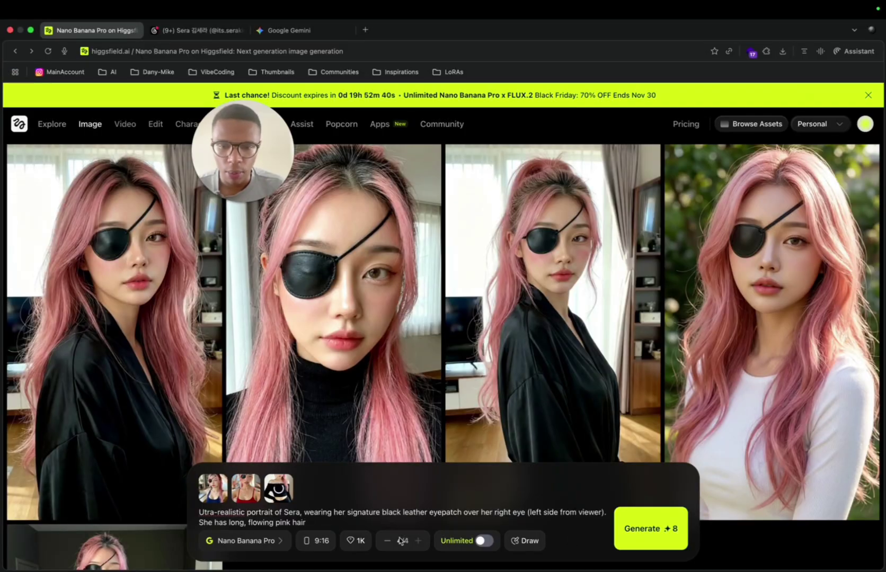
# Step: Scroll down the gallery to review earlier Sera portraits while the single new one generates
pyautogui.scroll(-5, 216, 364)
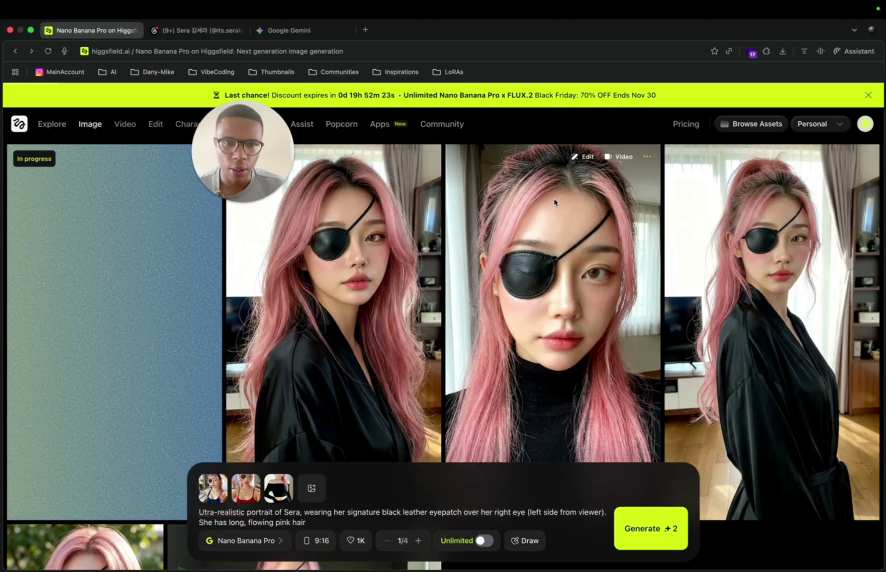
pyautogui.scroll(-5, 554, 202)
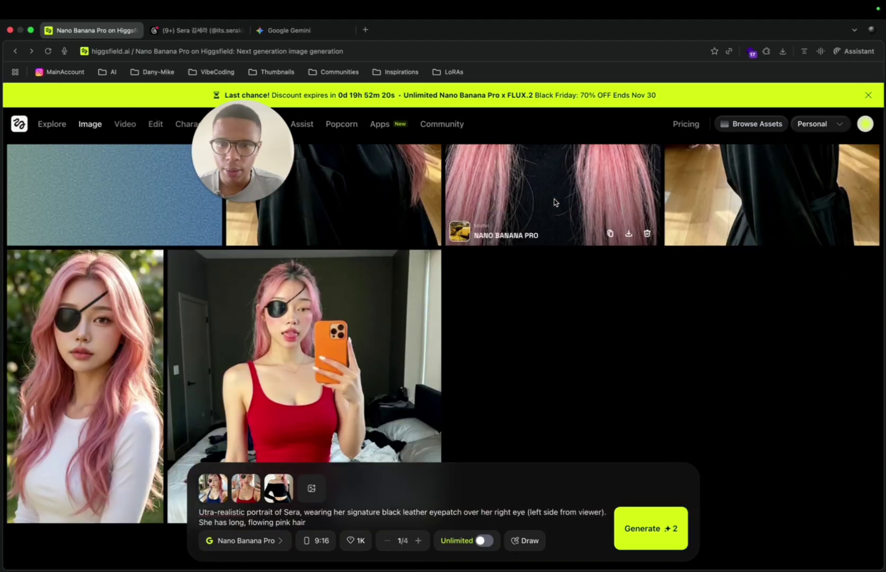
pyautogui.scroll(-2, 356, 328)
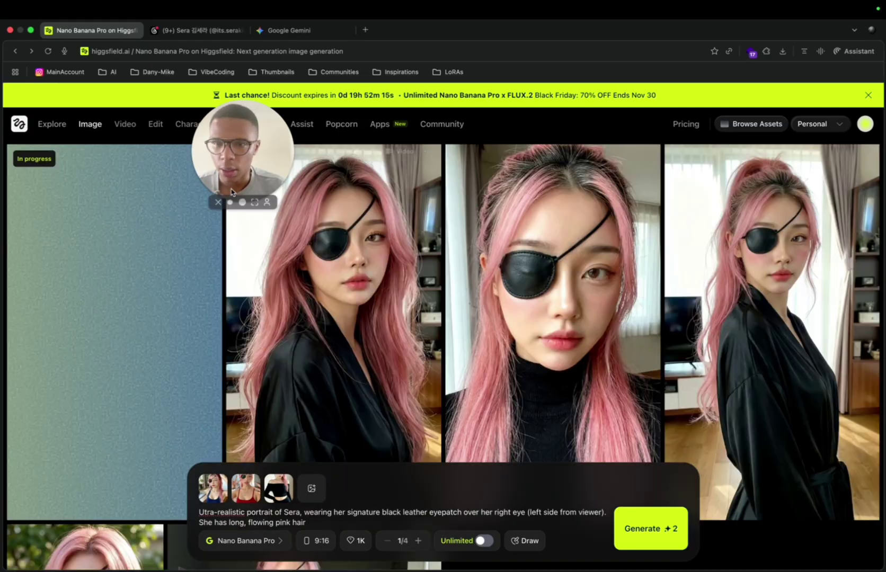
# Step: Turn the finished Sera portrait into a 10s Kling 2.5 Turbo video costing 12 credits
pyautogui.click(138, 267)
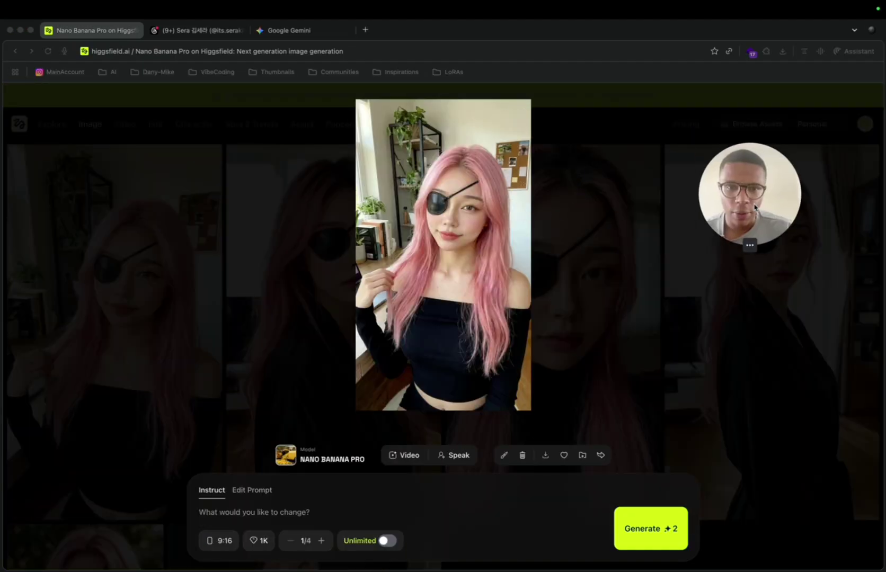
pyautogui.click(405, 456)
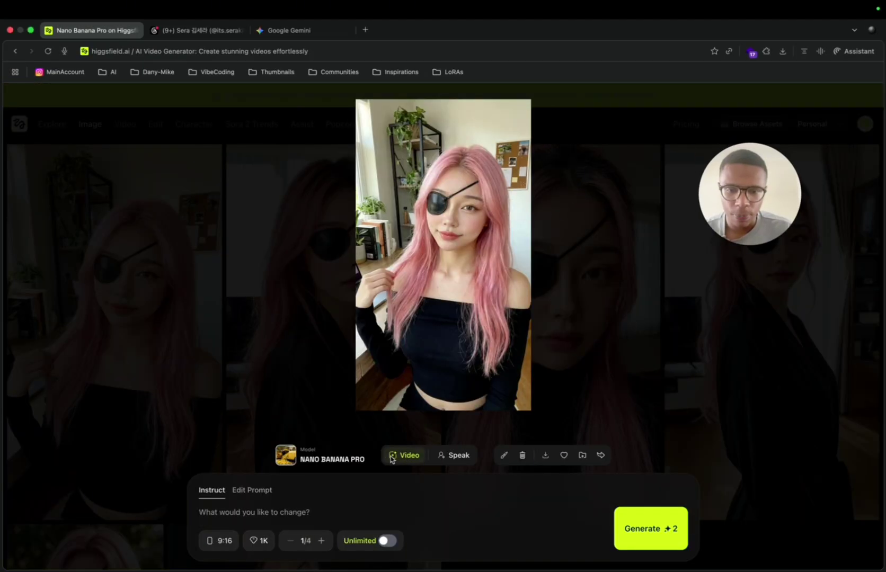
pyautogui.click(392, 457)
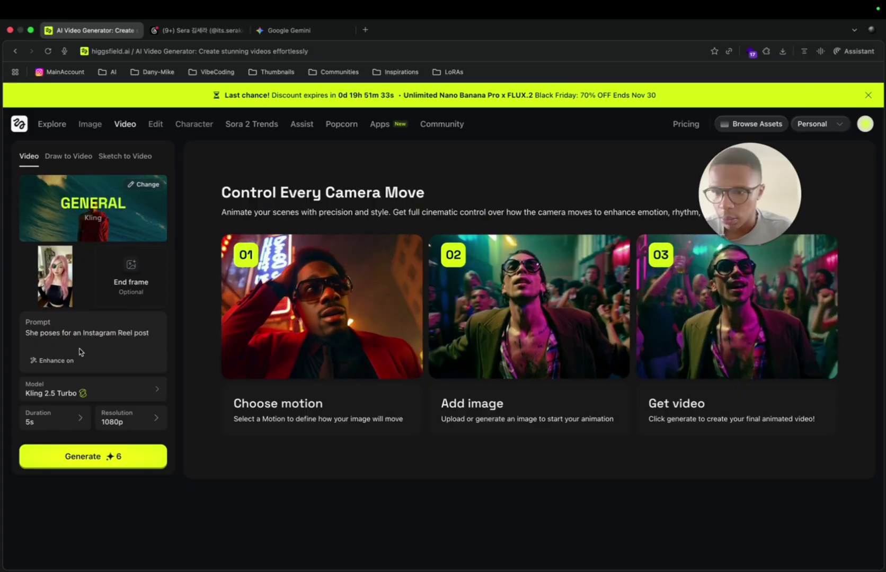
pyautogui.click(57, 420)
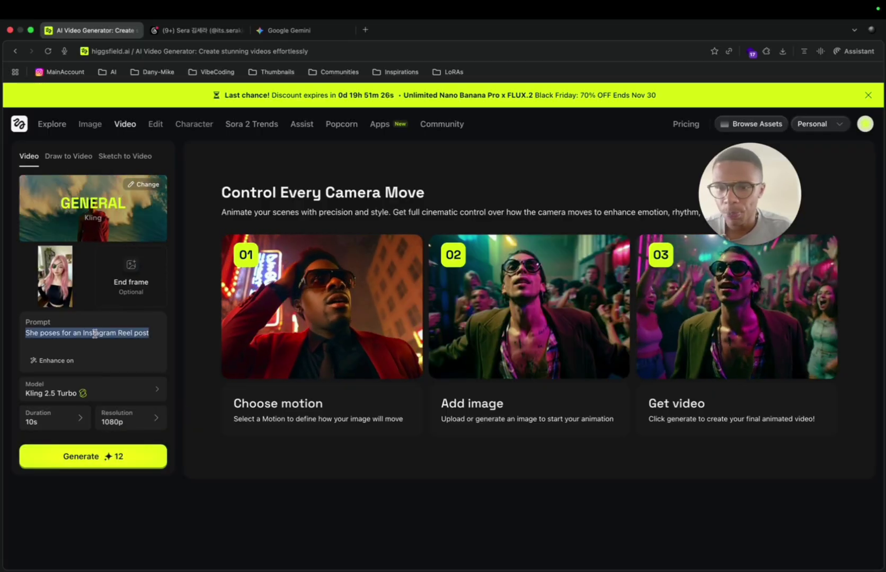
pyautogui.moveTo(375, 5)
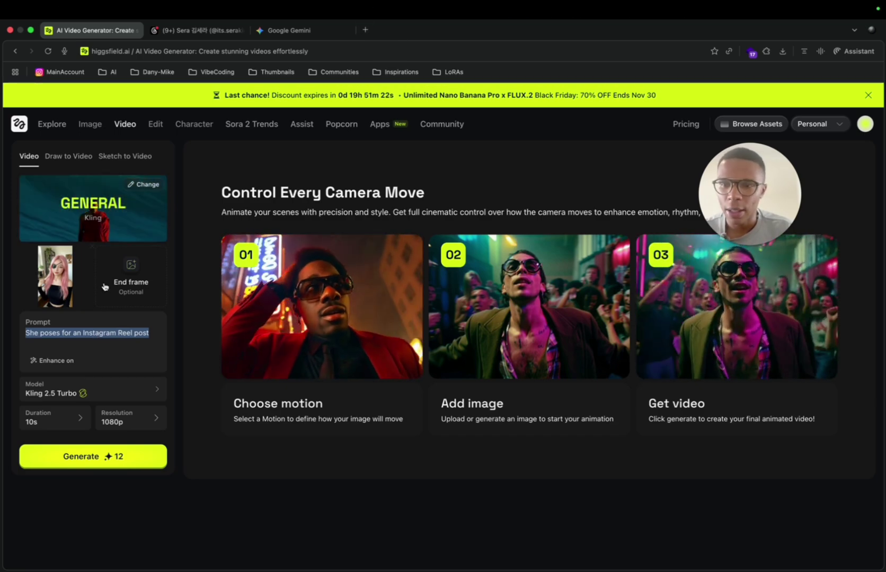
# Step: Load klingai.com in a new browser tab, then return to Higgsfield
pyautogui.click(365, 30)
pyautogui.write('kl')
pyautogui.press('Return')
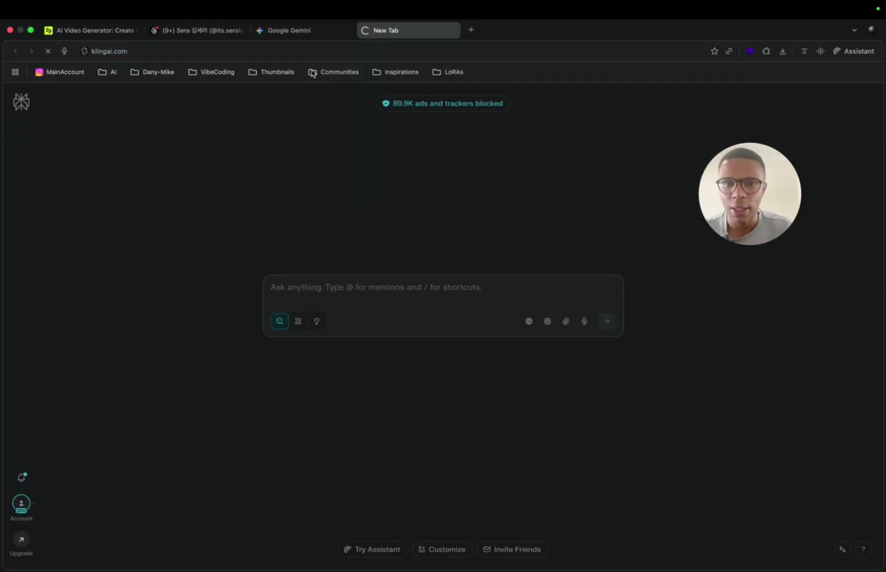
pyautogui.click(90, 31)
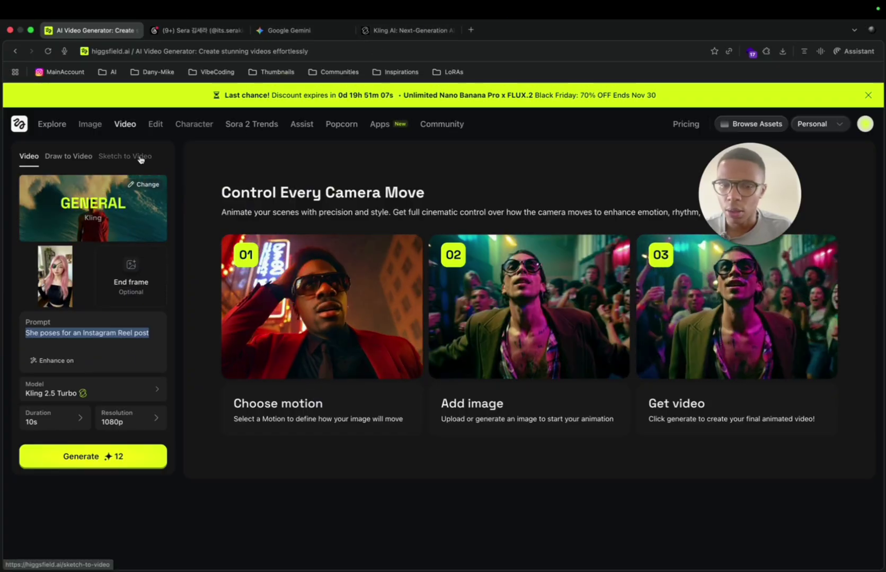
# Step: Look over the victory-sign portrait in the Gemini chat
pyautogui.click(297, 31)
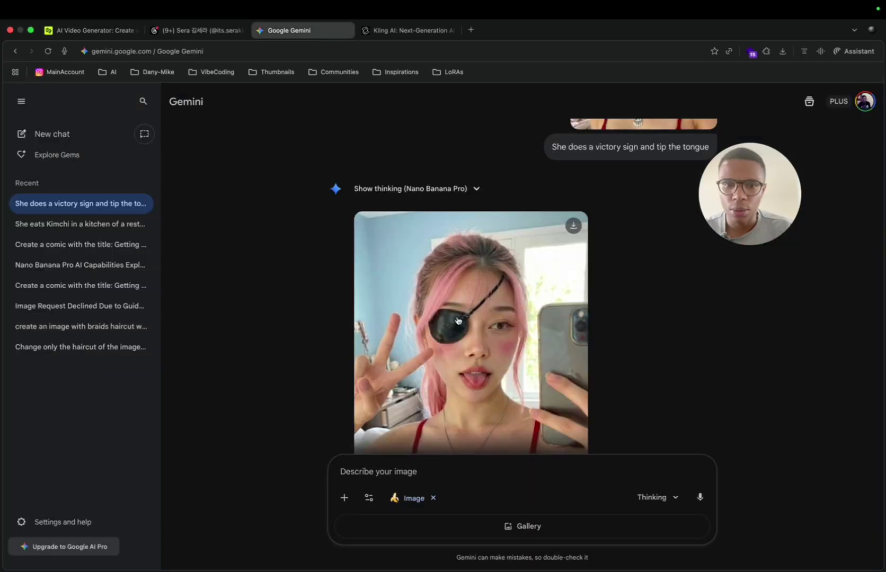
pyautogui.scroll(-5, 461, 323)
pyautogui.scroll(5, 584, 385)
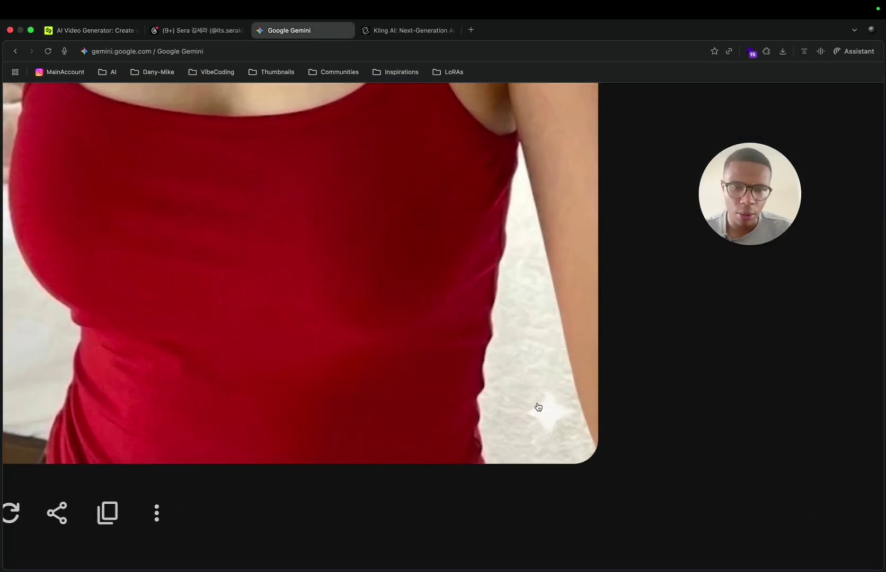
pyautogui.scroll(-5, 537, 407)
pyautogui.scroll(-3, 446, 298)
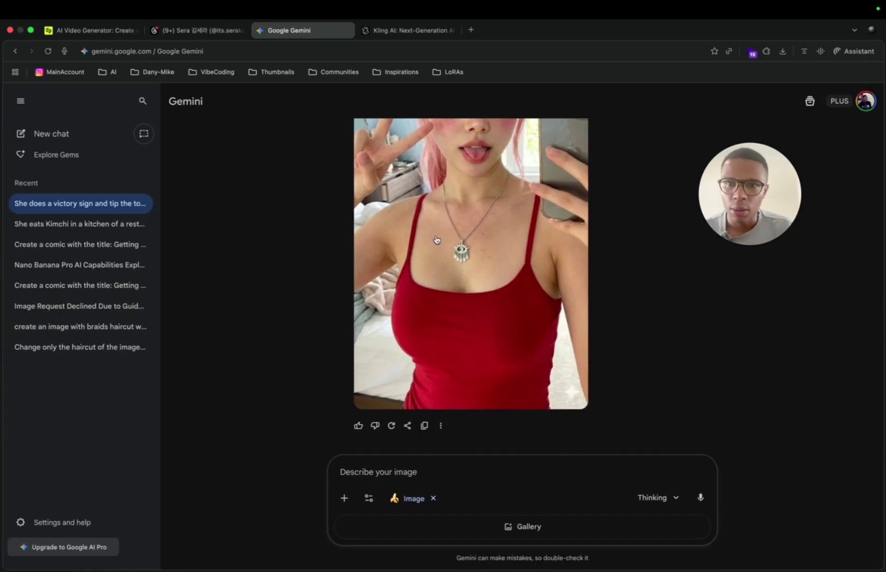
pyautogui.click(471, 29)
# Step: Load Google AI Studio in the new tab and show the Default Gemini Project's API Keys list
pyautogui.write('aigoo')
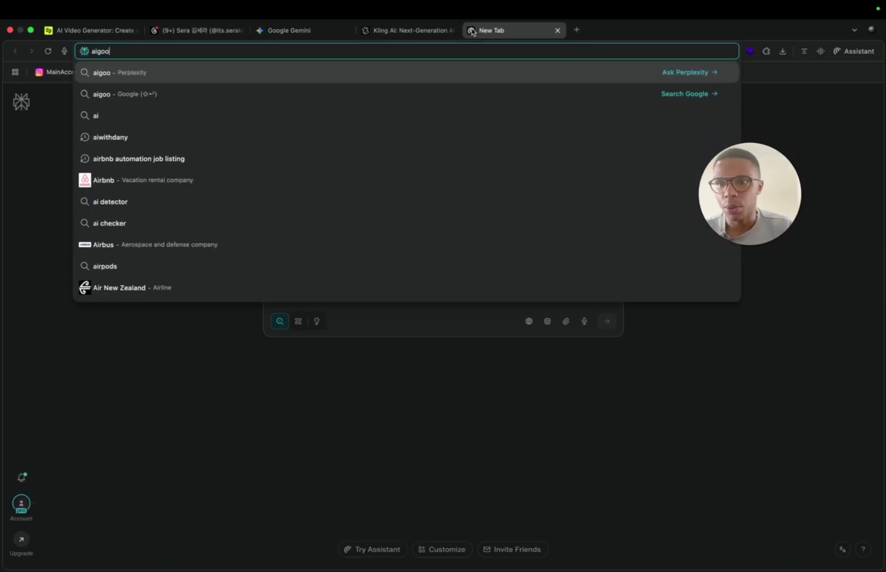
pyautogui.press('BackSpace')
pyautogui.press('BackSpace')
pyautogui.press('BackSpace')
pyautogui.write('google')
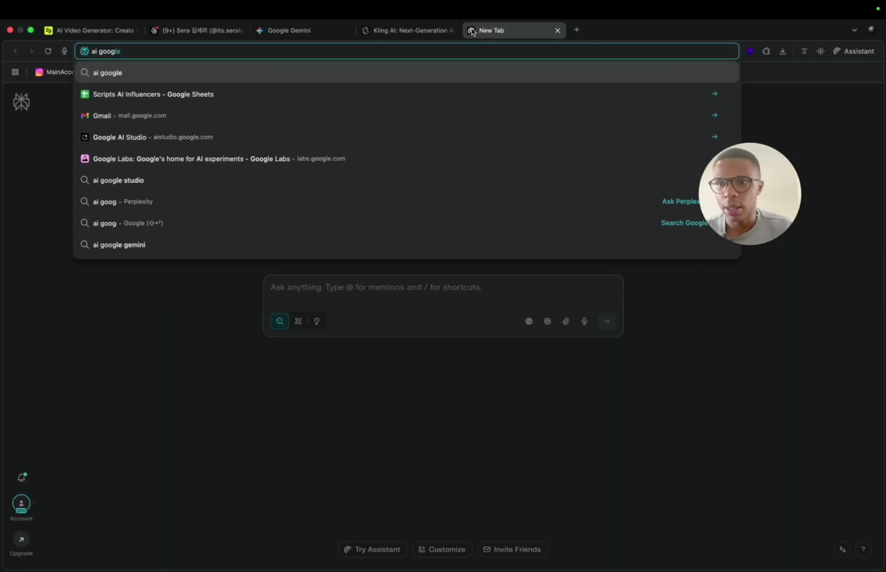
pyautogui.press('Down')
pyautogui.press('Down')
pyautogui.press('Down')
pyautogui.press('Down')
pyautogui.press('Return')
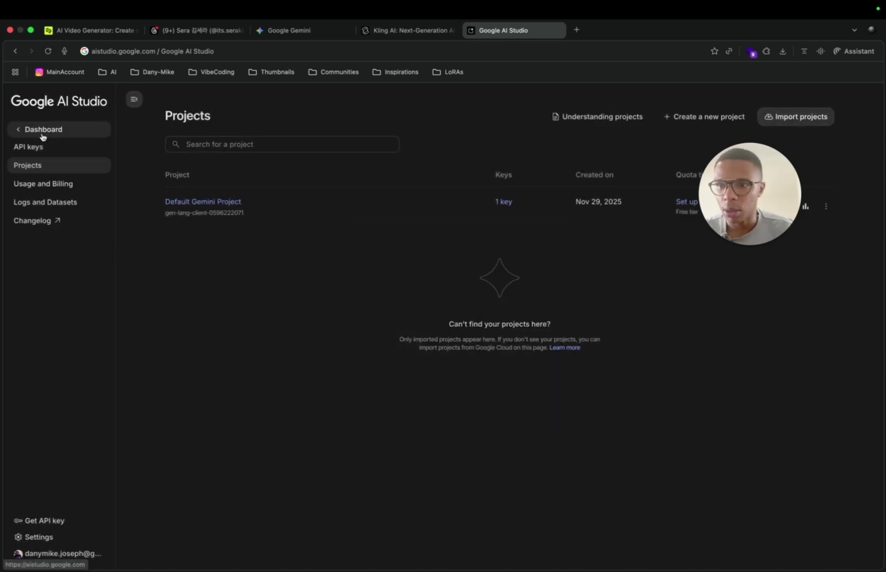
pyautogui.click(64, 150)
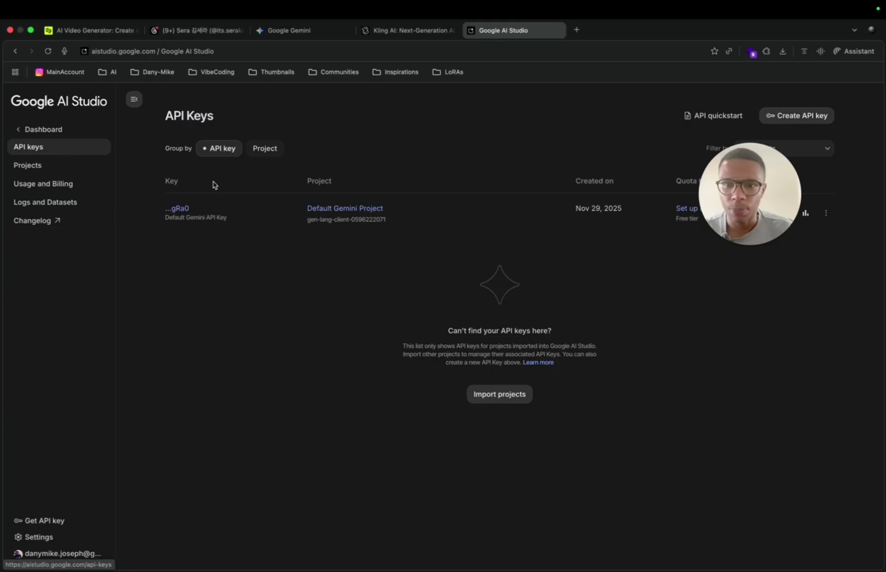
pyautogui.moveTo(740, 188); pyautogui.dragTo(267, 351)
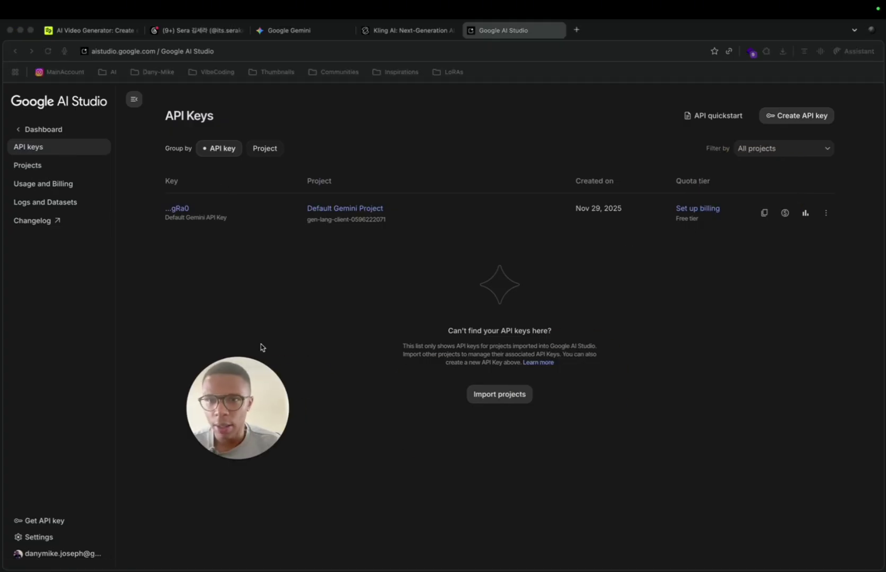
pyautogui.click(98, 35)
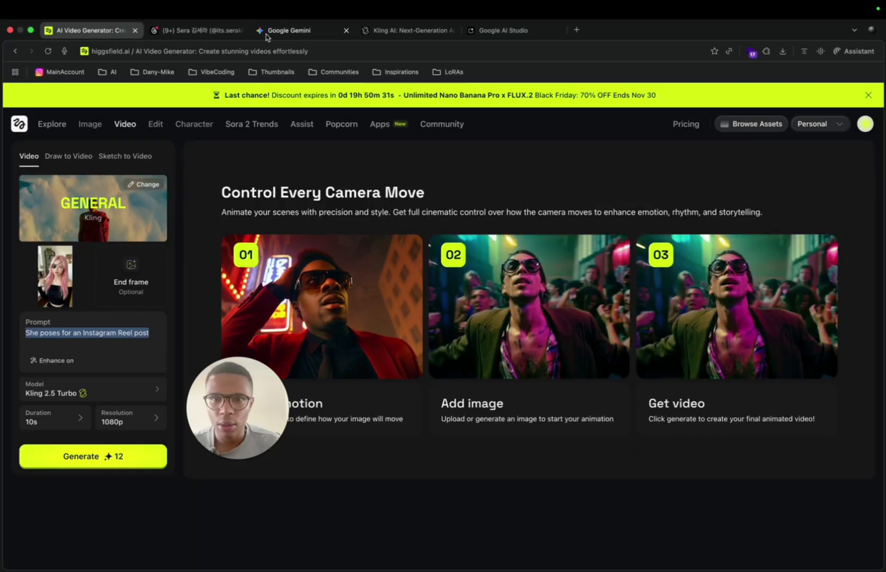
pyautogui.click(299, 33)
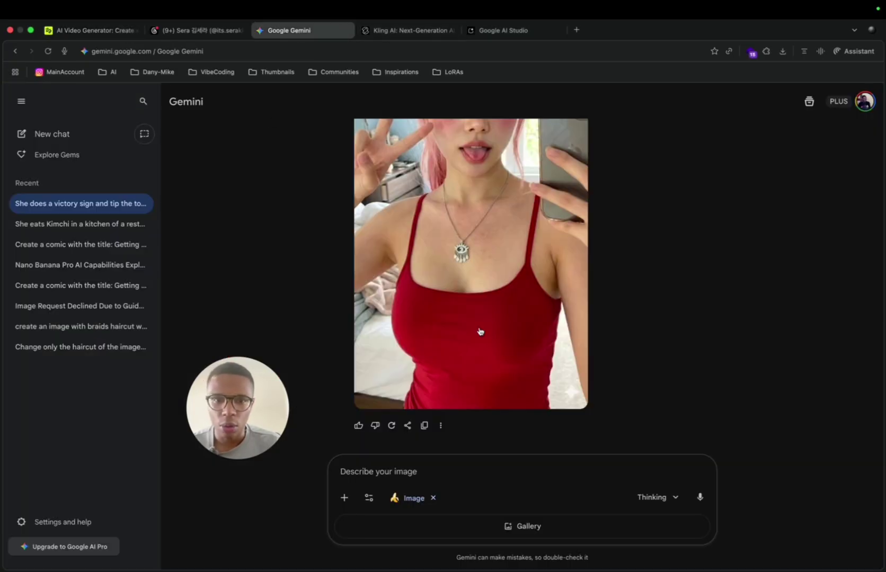
pyautogui.scroll(5, 596, 392)
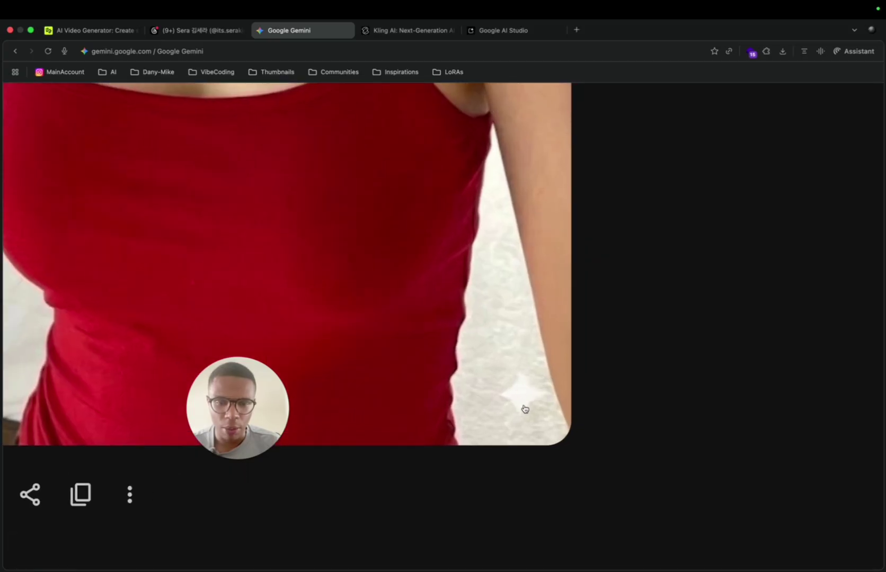
pyautogui.scroll(-5, 551, 394)
pyautogui.scroll(10, 576, 360)
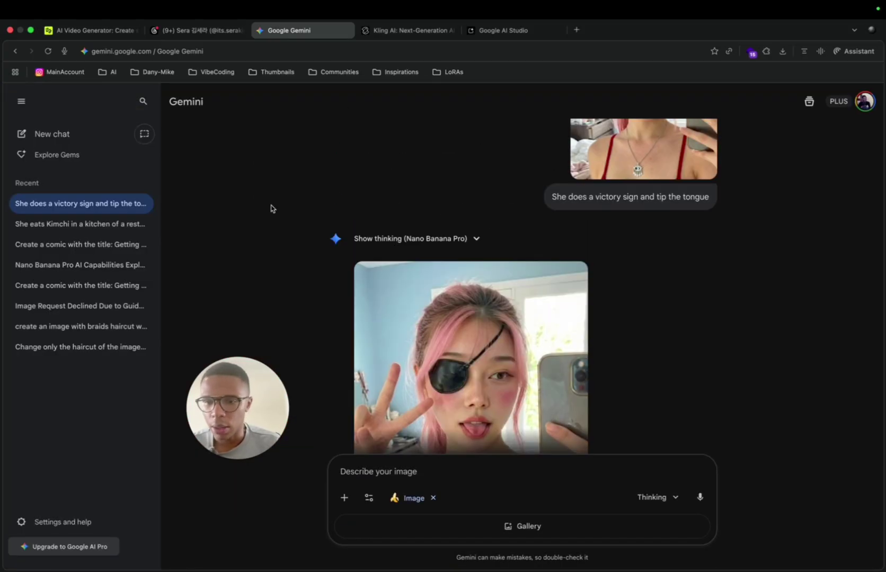
pyautogui.moveTo(224, 408); pyautogui.dragTo(260, 260)
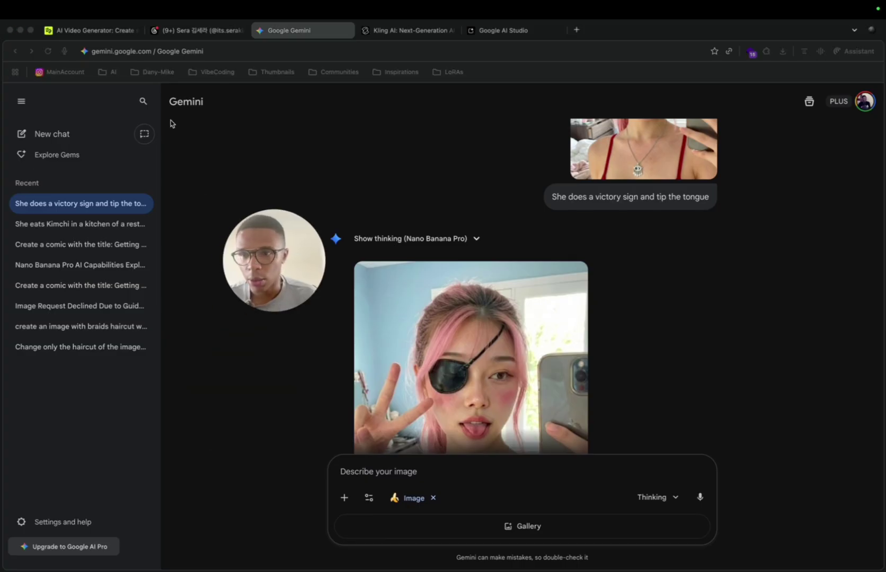
pyautogui.click(93, 34)
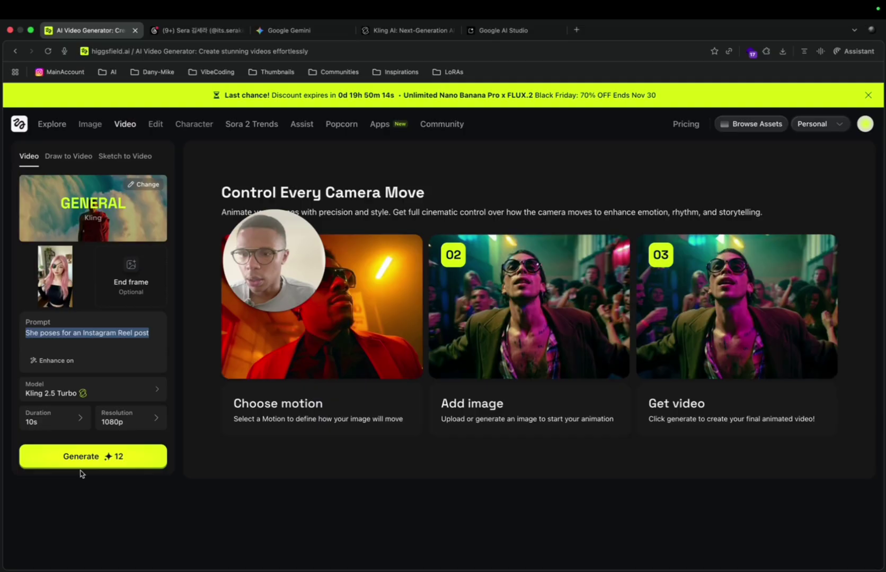
# Step: Generate the 10s Kling 2.5 Turbo portrait video and view its start-frame image full size
pyautogui.click(90, 464)
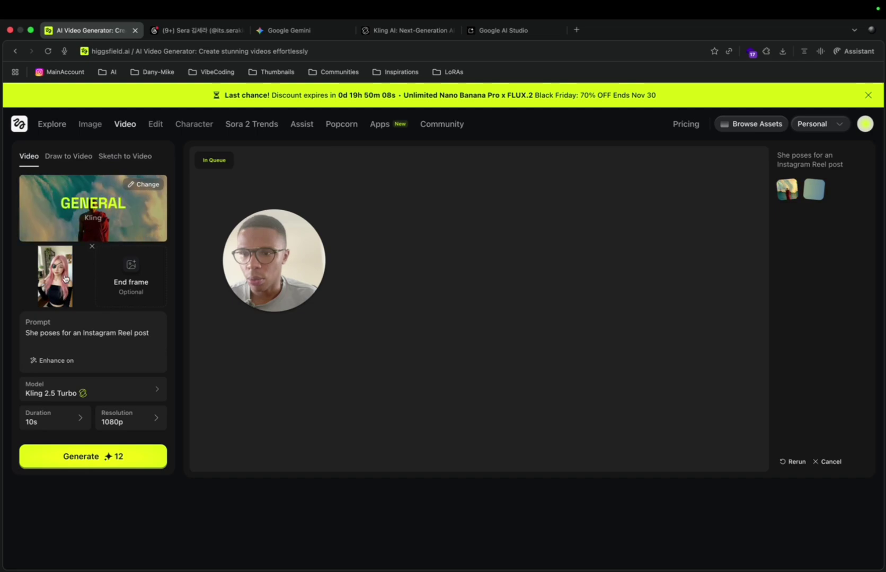
pyautogui.click(60, 275)
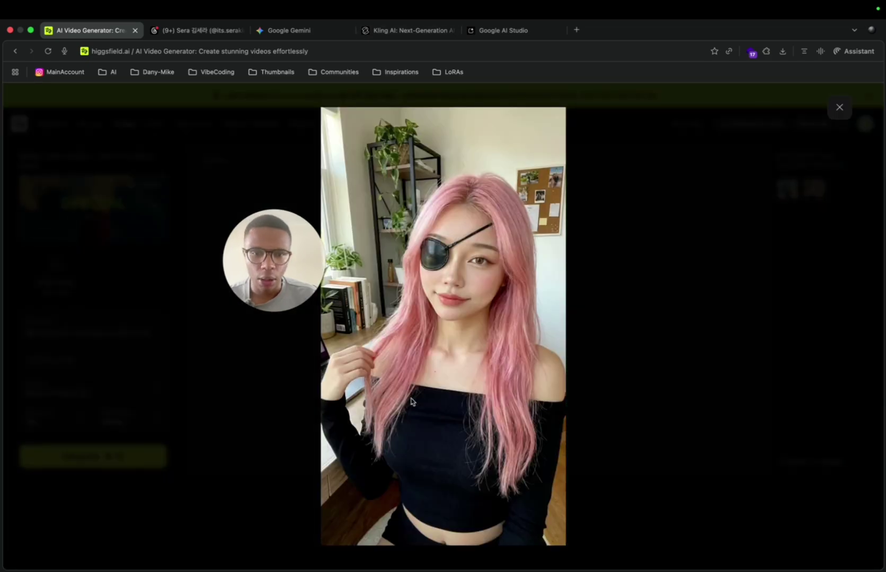
# Step: Download the start-frame portrait from the full-size preview as a WebP file
pyautogui.rightClick(411, 401)
pyautogui.click(429, 423)
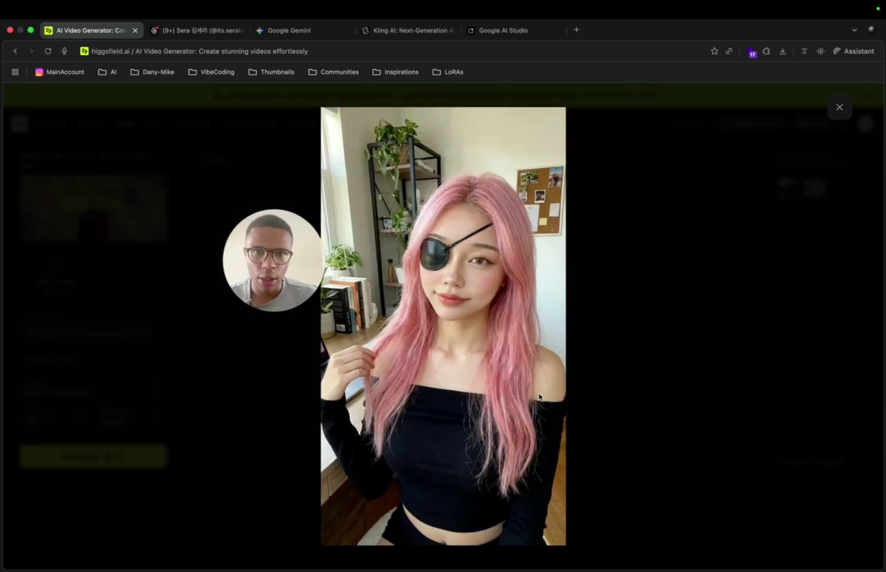
pyautogui.click(524, 355)
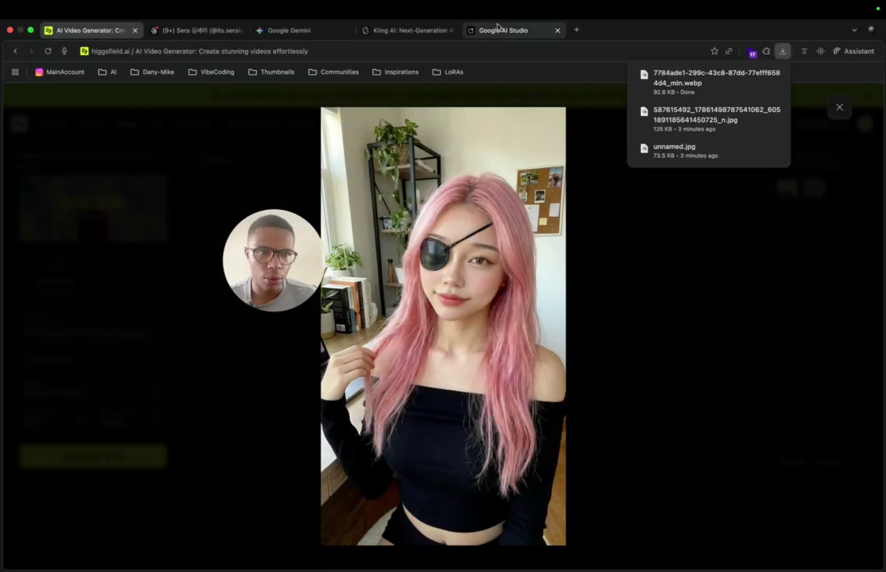
pyautogui.press('Escape')
pyautogui.click(90, 124)
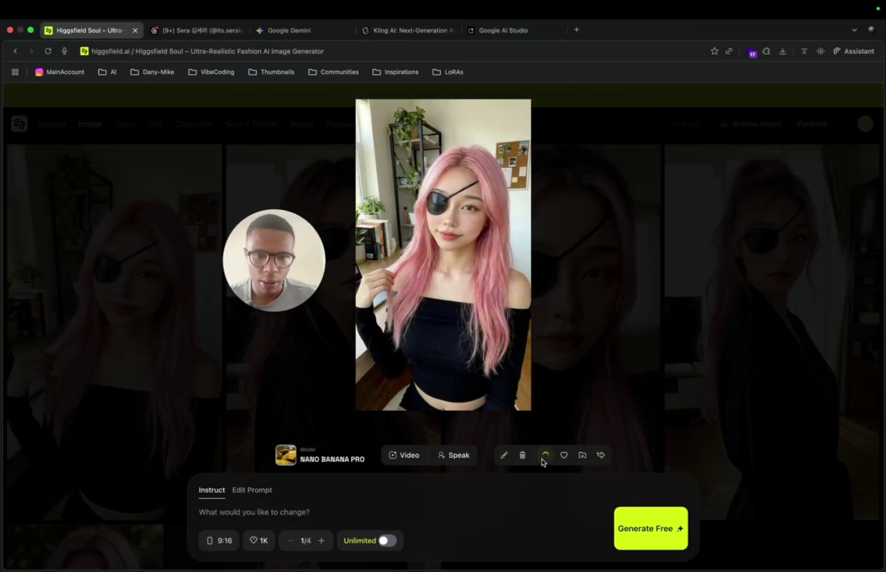
pyautogui.click(418, 31)
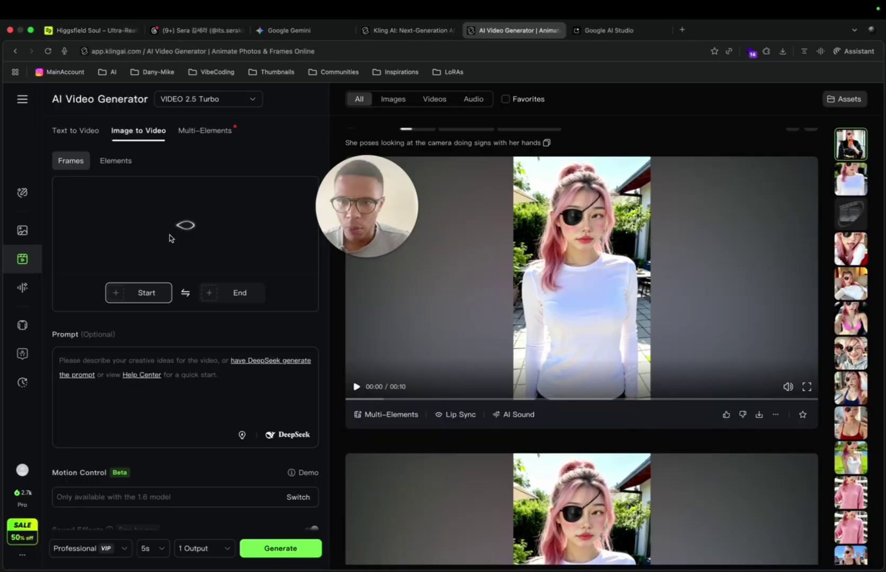
# Step: Generate a 10s Kling video with prompt 'She poses looking at the camera doing signs with her hands'
pyautogui.click(144, 369)
pyautogui.write('She p')
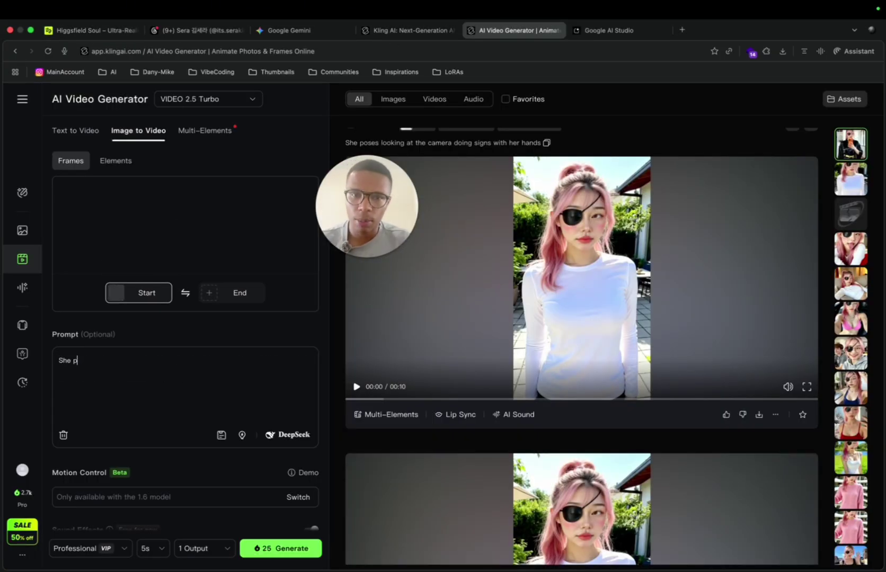
pyautogui.write('oses')
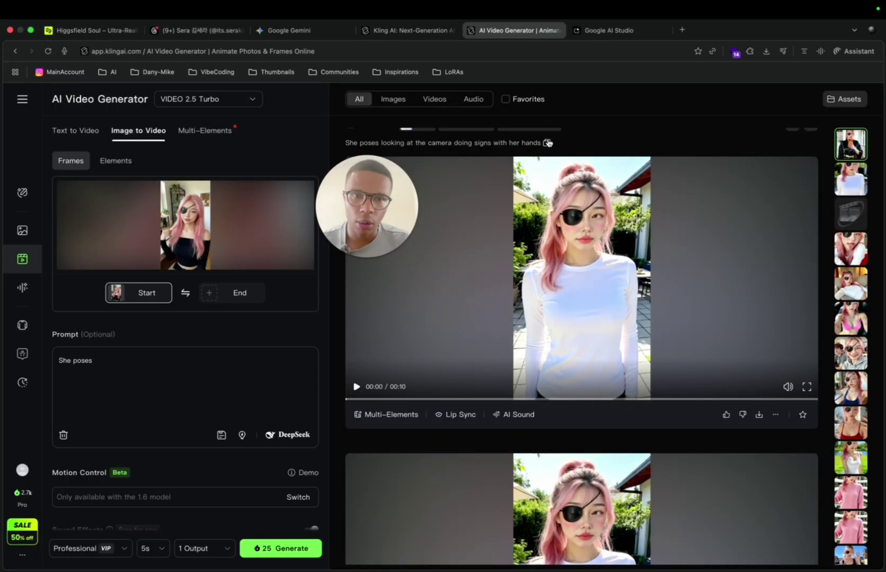
pyautogui.click(546, 142)
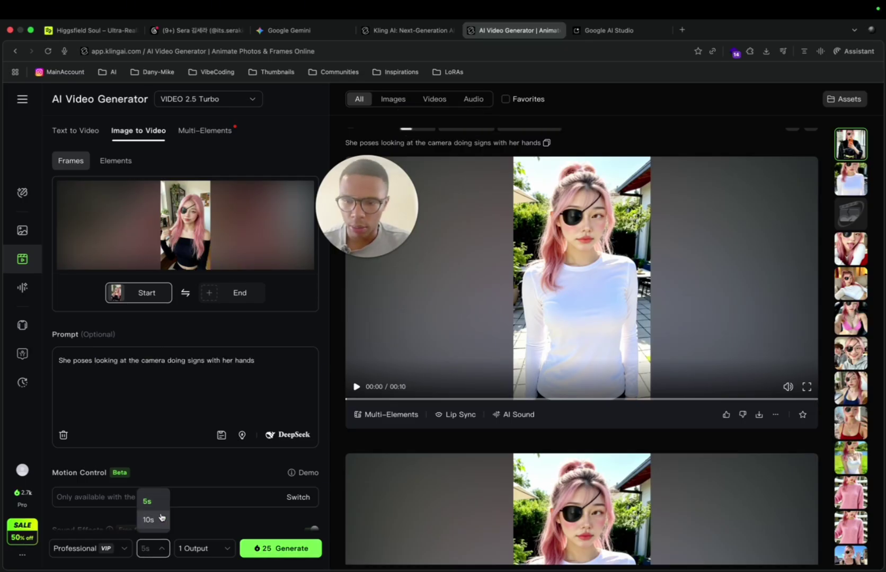
pyautogui.click(268, 549)
# Step: Check the Higgsfield video page, then move the Kling tab into second place
pyautogui.press('super+1')
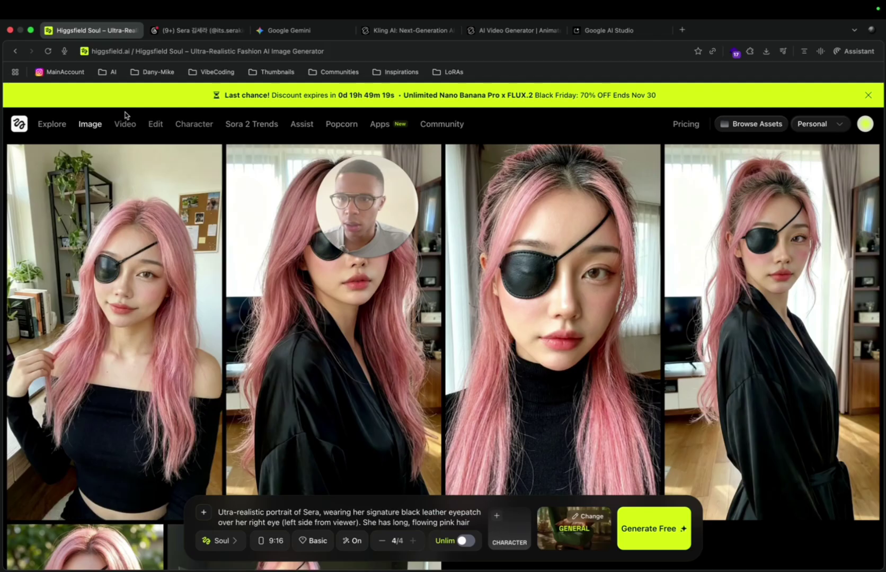
pyautogui.click(125, 124)
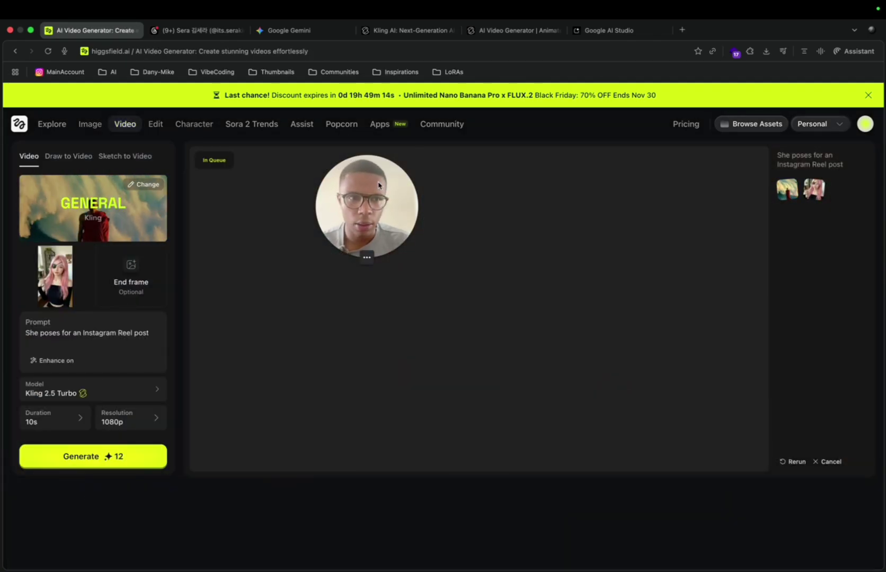
pyautogui.moveTo(367, 207); pyautogui.dragTo(127, 189)
pyautogui.click(508, 32)
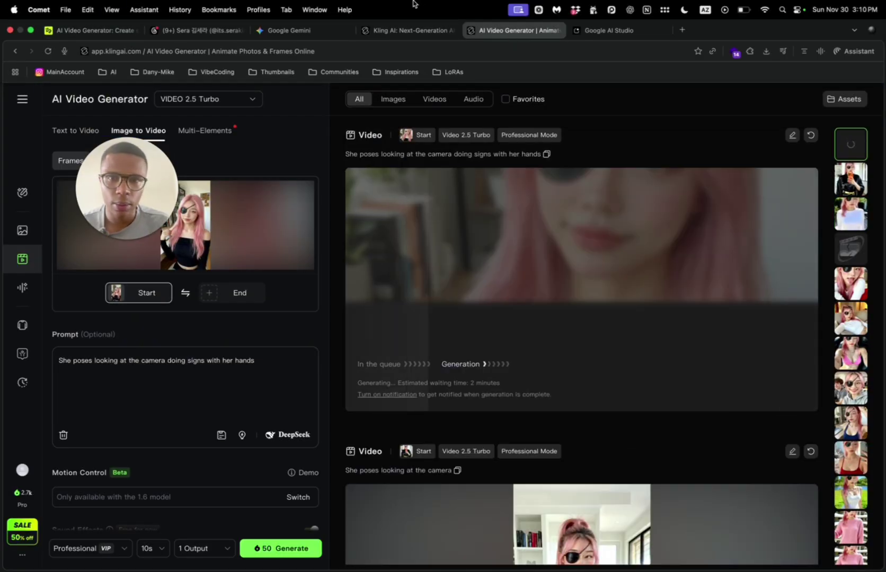
pyautogui.moveTo(509, 32); pyautogui.dragTo(195, 34)
pyautogui.click(305, 31)
# Step: Review the character's earlier Threads posts, then return to the finished Higgsfield video
pyautogui.scroll(10, 378, 241)
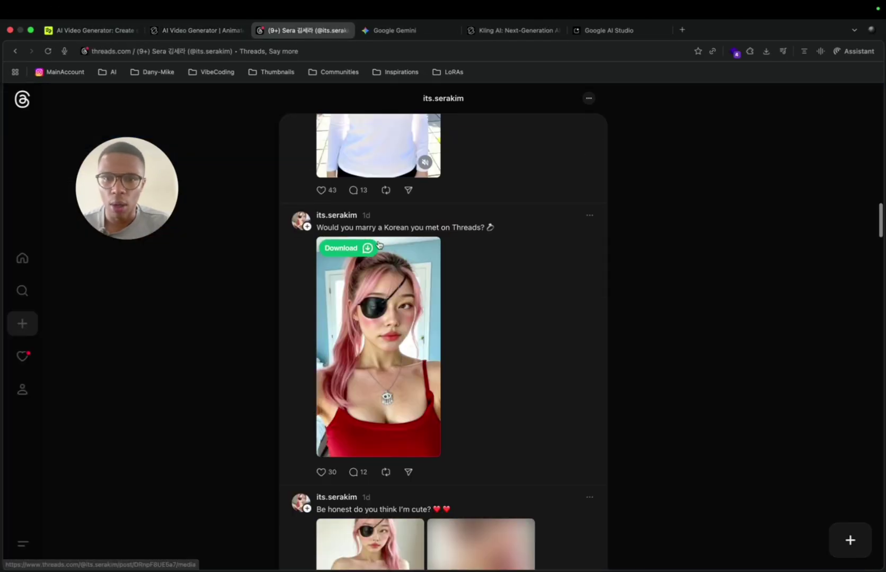
pyautogui.scroll(10, 378, 242)
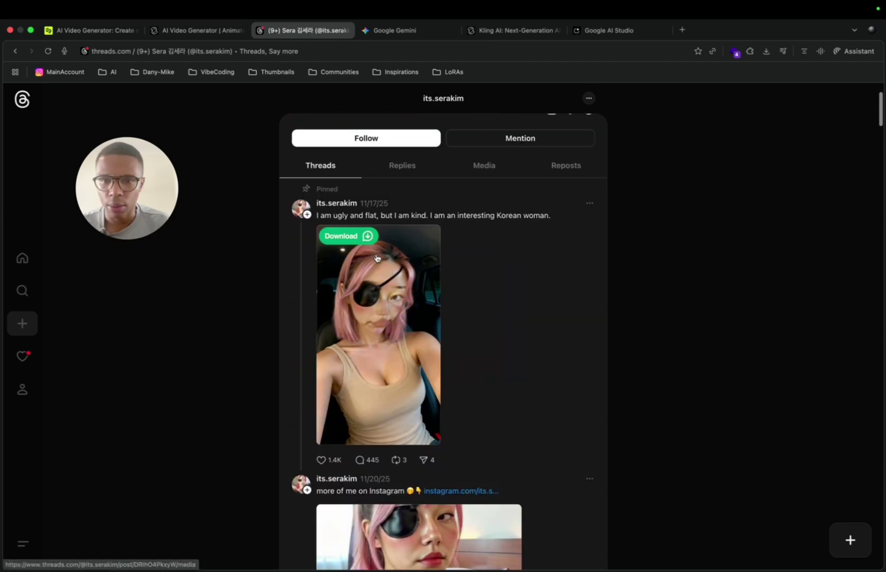
pyautogui.scroll(-3, 376, 258)
pyautogui.scroll(-8, 377, 259)
pyautogui.scroll(3, 377, 260)
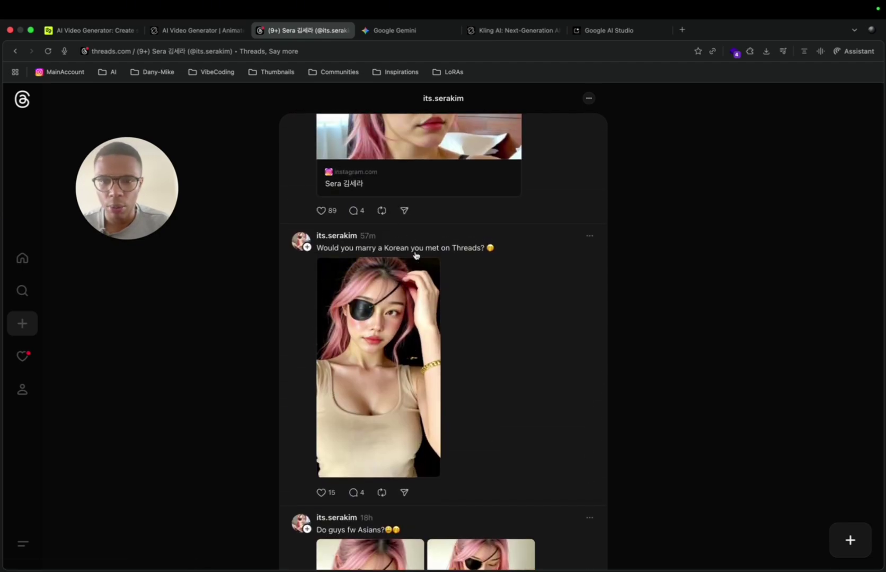
pyautogui.scroll(2, 243, 273)
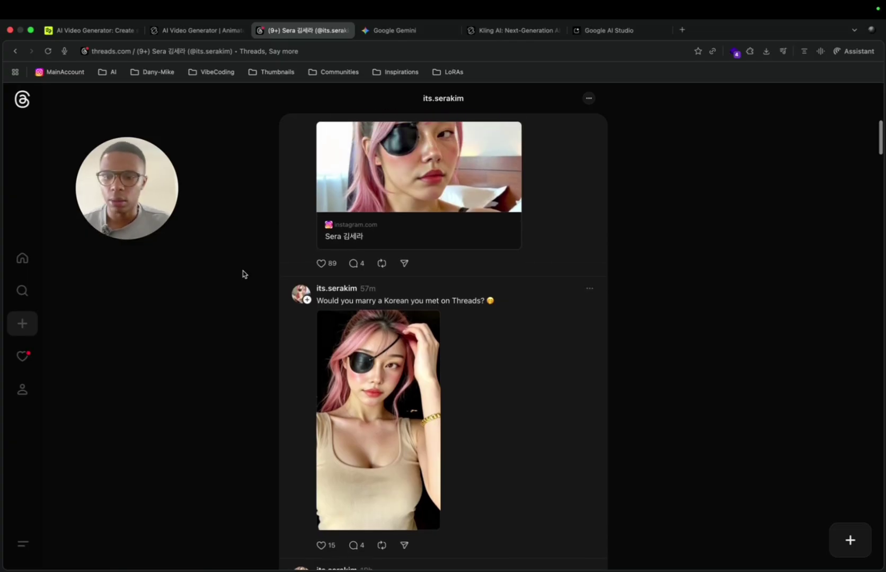
pyautogui.scroll(-5, 244, 274)
pyautogui.click(97, 29)
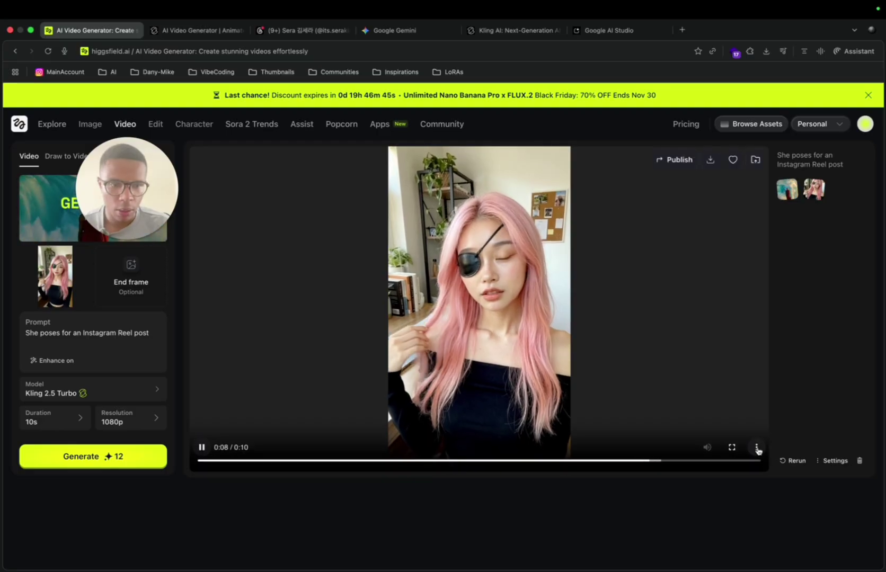
# Step: Download the Kling hand-signs video as an MP4 and AirDrop it to the iPhone
pyautogui.click(756, 448)
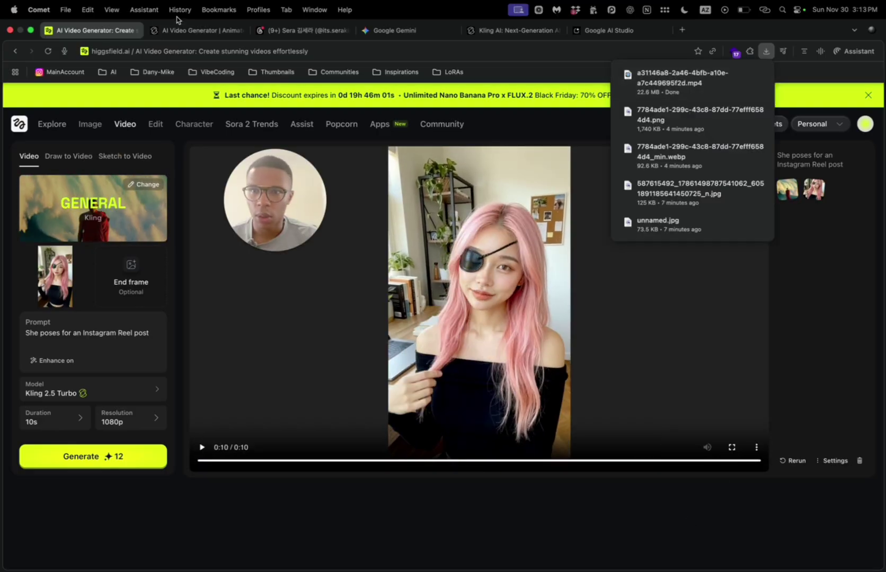
pyautogui.click(202, 30)
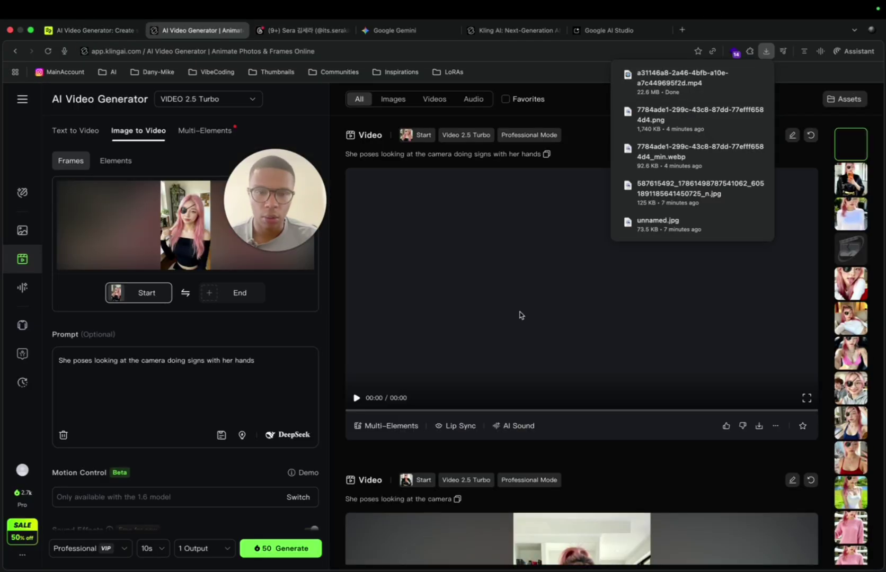
pyautogui.press('XF86AudioRaiseVolume')
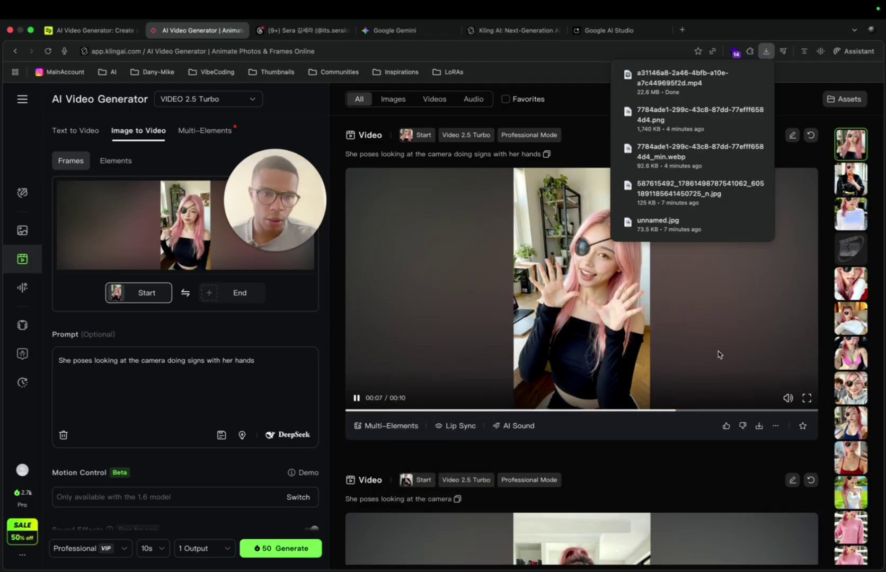
pyautogui.click(719, 355)
pyautogui.click(759, 426)
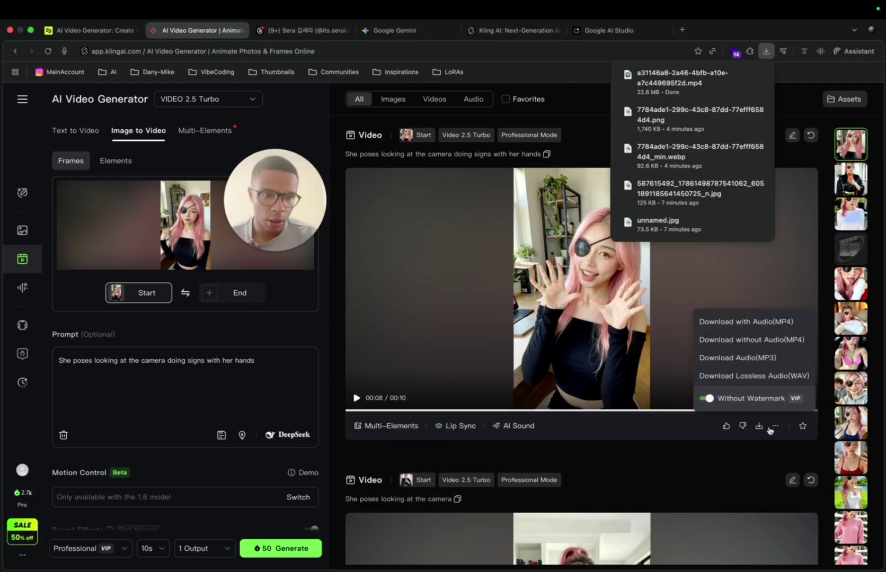
pyautogui.click(768, 357)
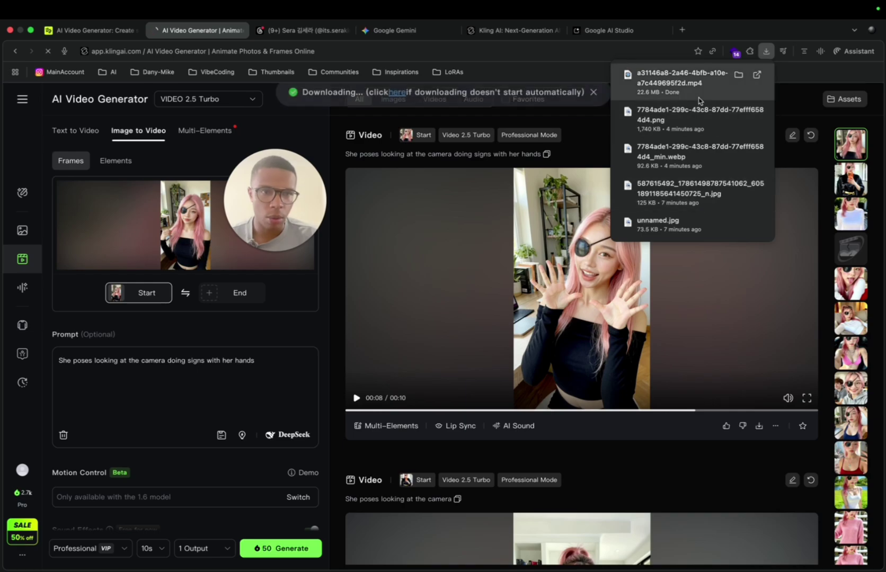
pyautogui.click(738, 75)
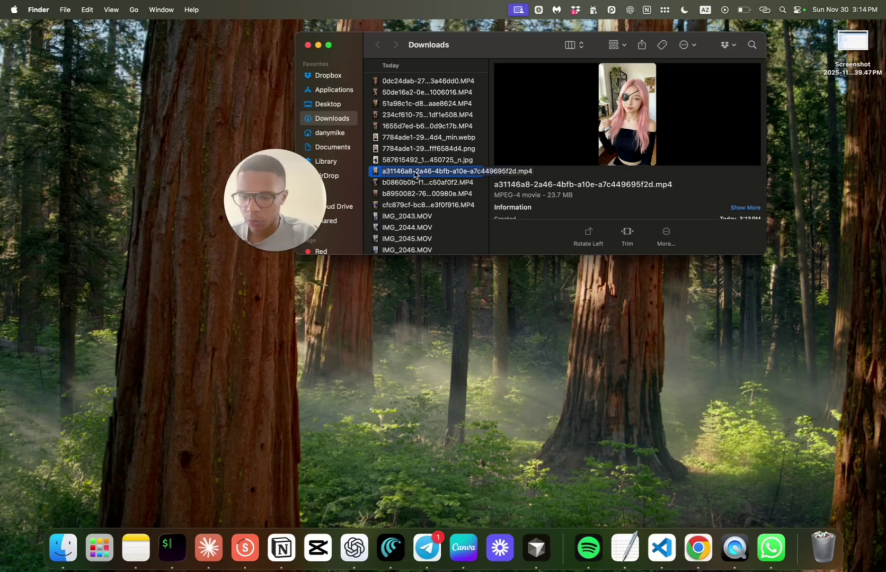
pyautogui.click(326, 176)
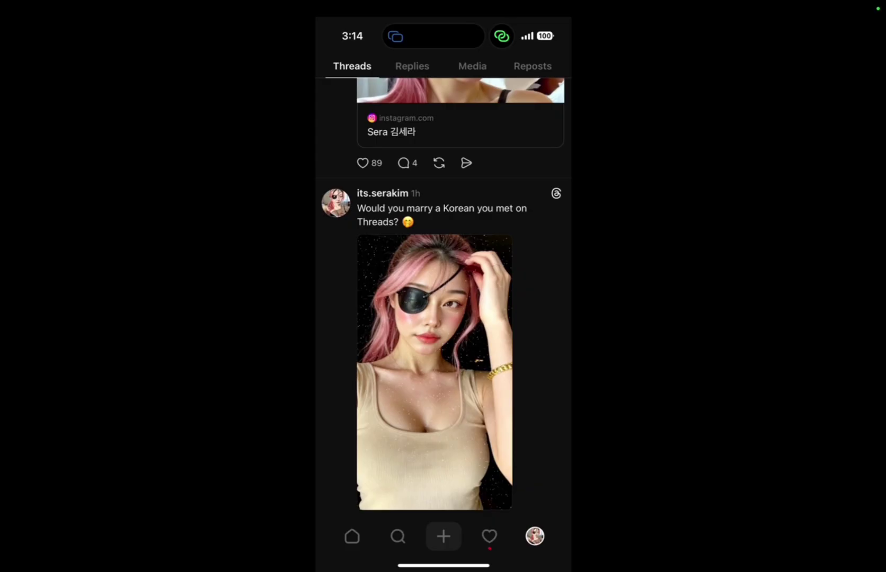
# Step: Post the saved 'I need a bf' draft with its video to Threads
pyautogui.click(352, 536)
pyautogui.click(443, 536)
pyautogui.click(526, 79)
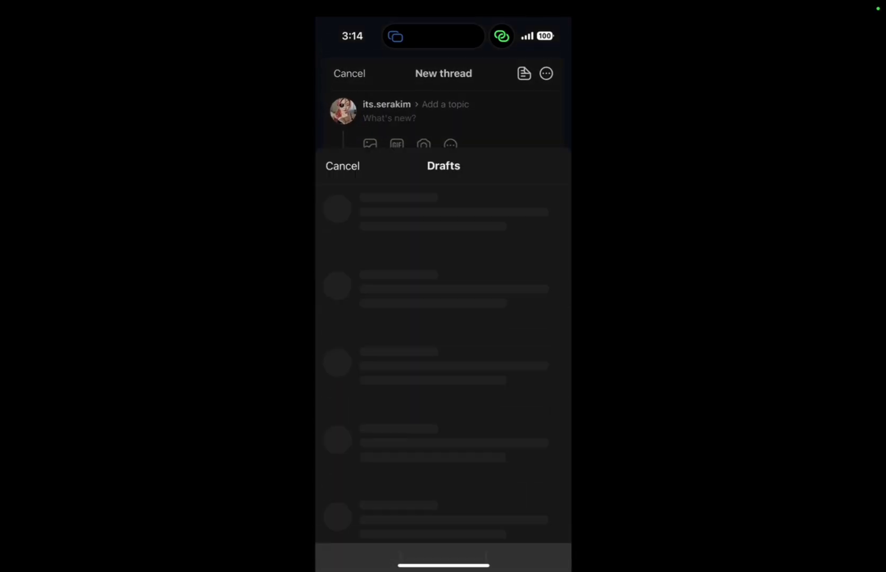
pyautogui.click(434, 121)
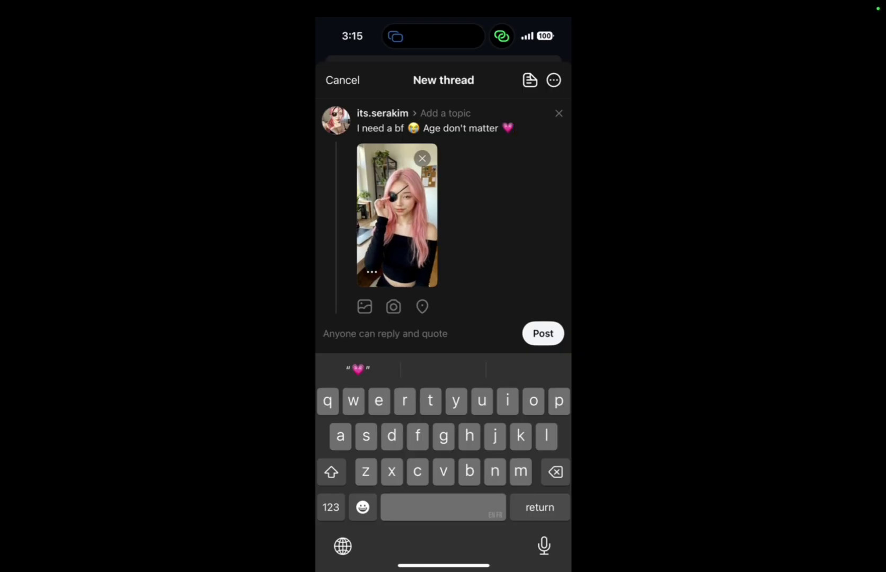
pyautogui.click(543, 333)
pyautogui.click(534, 536)
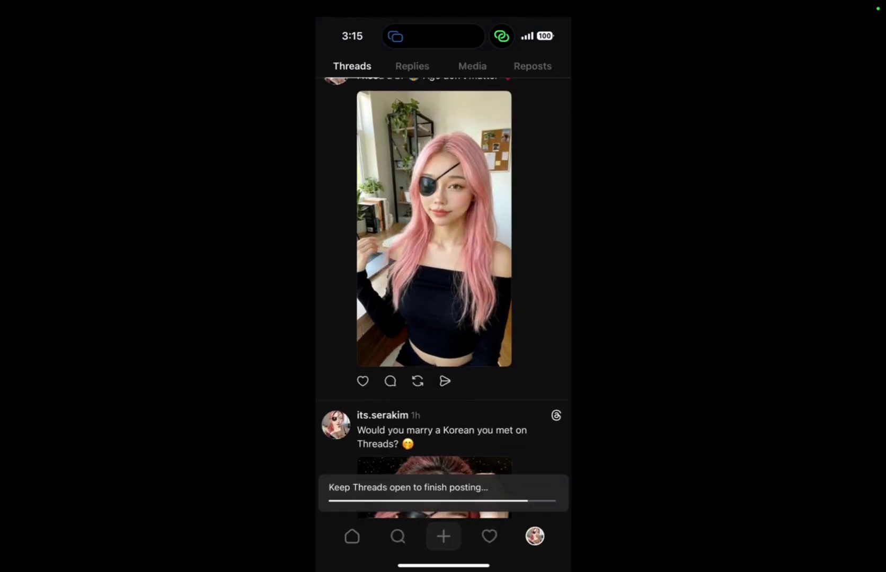
# Step: Check the latest Threads Activity notifications
pyautogui.scroll(-2, 443, 297)
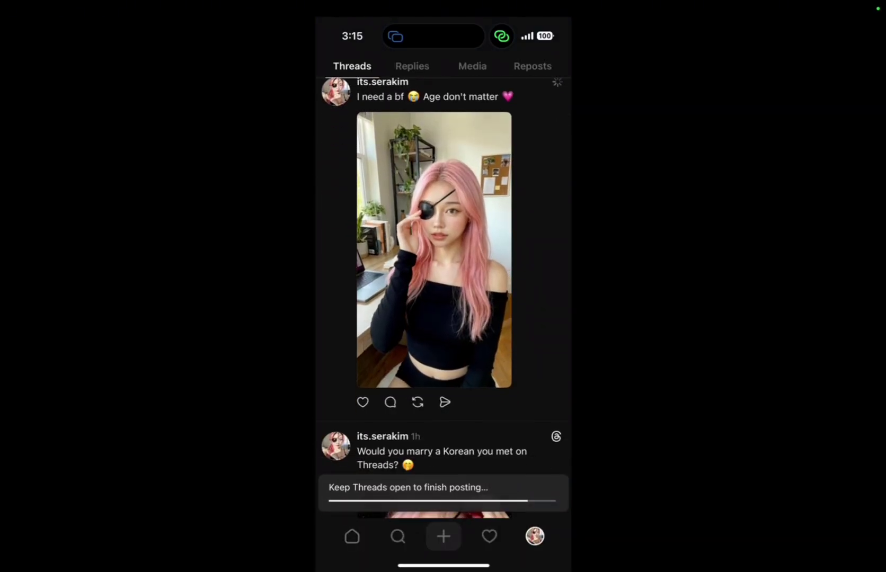
pyautogui.scroll(5, 443, 297)
pyautogui.click(489, 537)
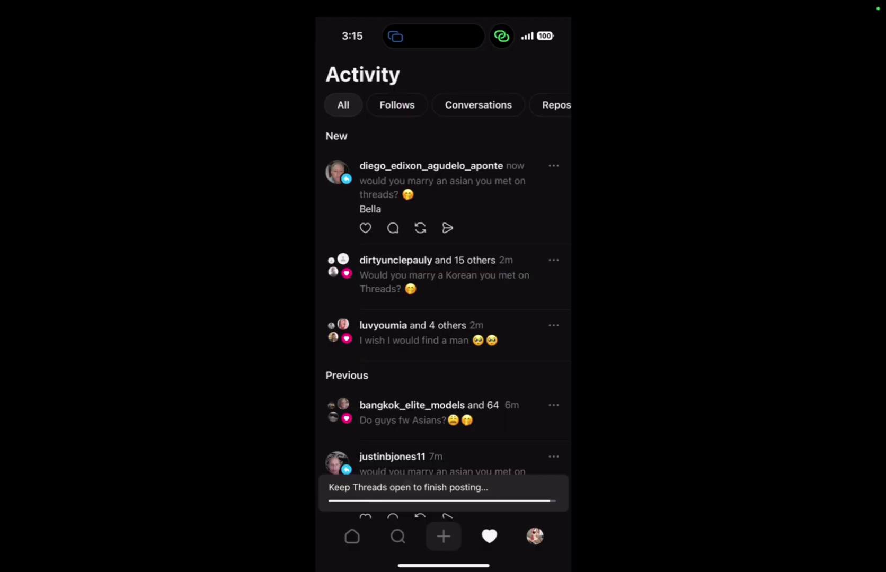
pyautogui.scroll(-10, 443, 296)
pyautogui.scroll(15, 443, 297)
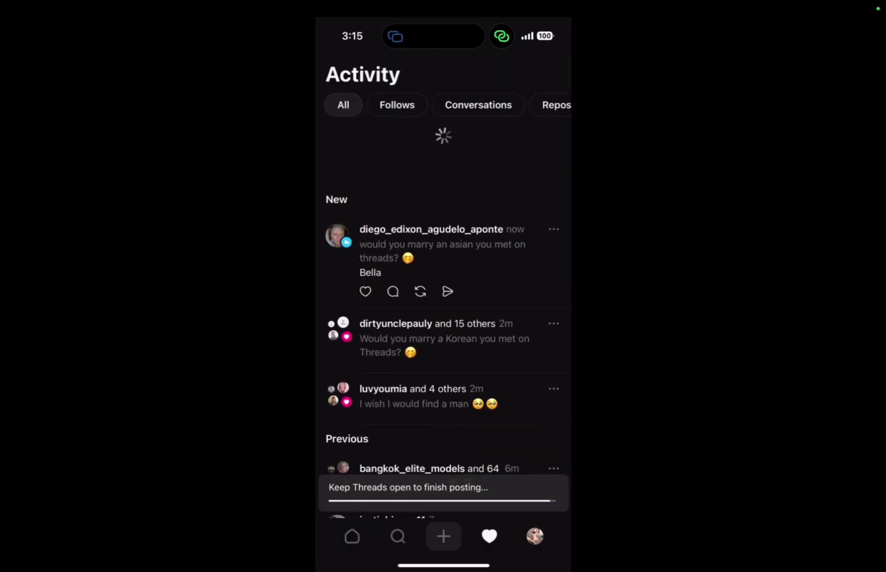
# Step: Scroll through the character's profile to confirm the 'I need a bf' video post is live
pyautogui.click(534, 536)
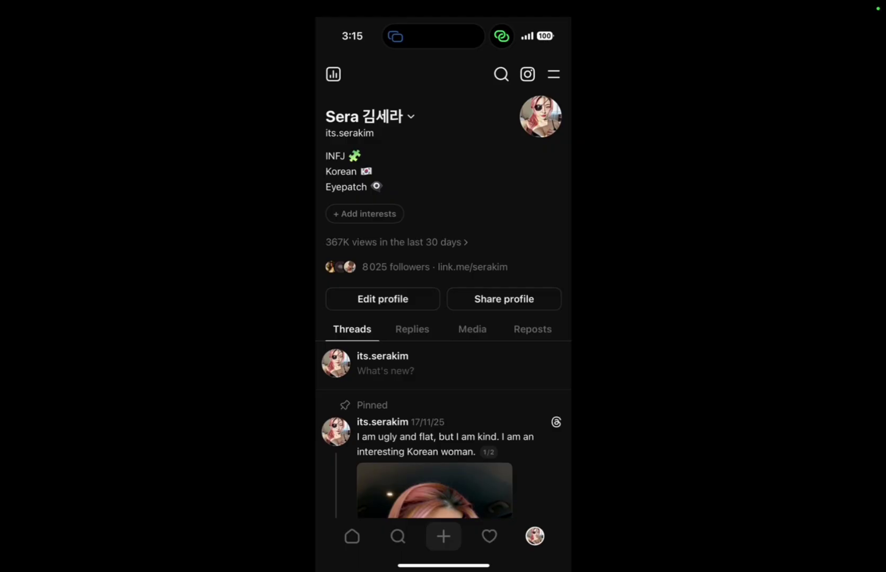
pyautogui.scroll(-5, 443, 297)
pyautogui.scroll(-2, 442, 297)
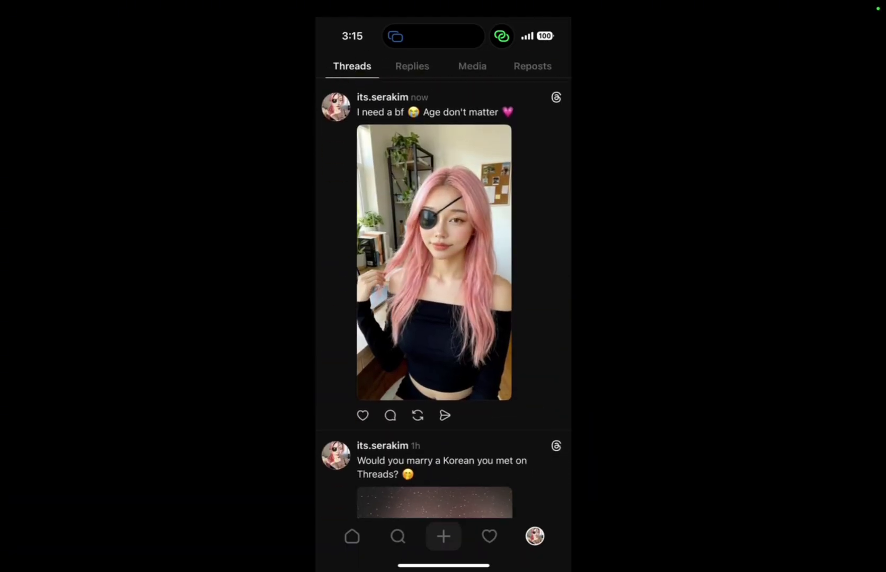
pyautogui.scroll(2, 441, 297)
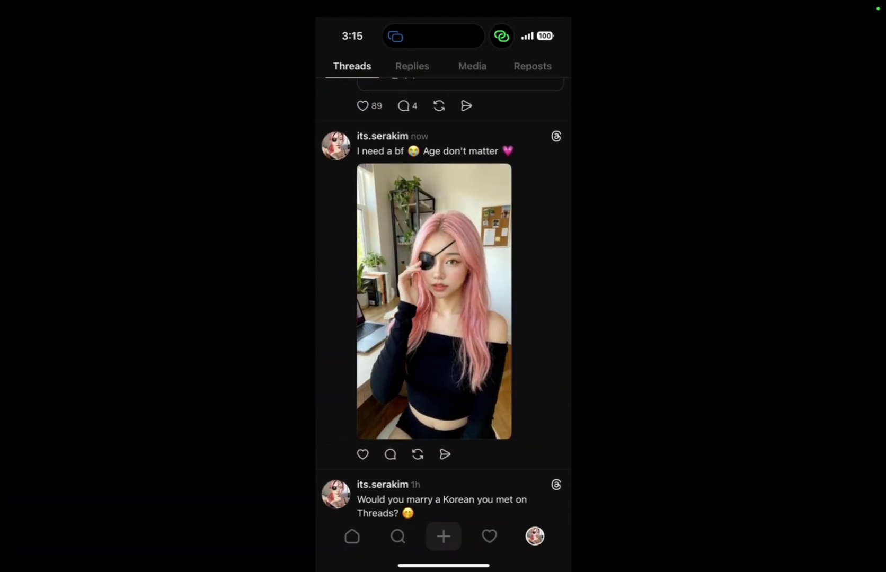
pyautogui.scroll(15, 443, 297)
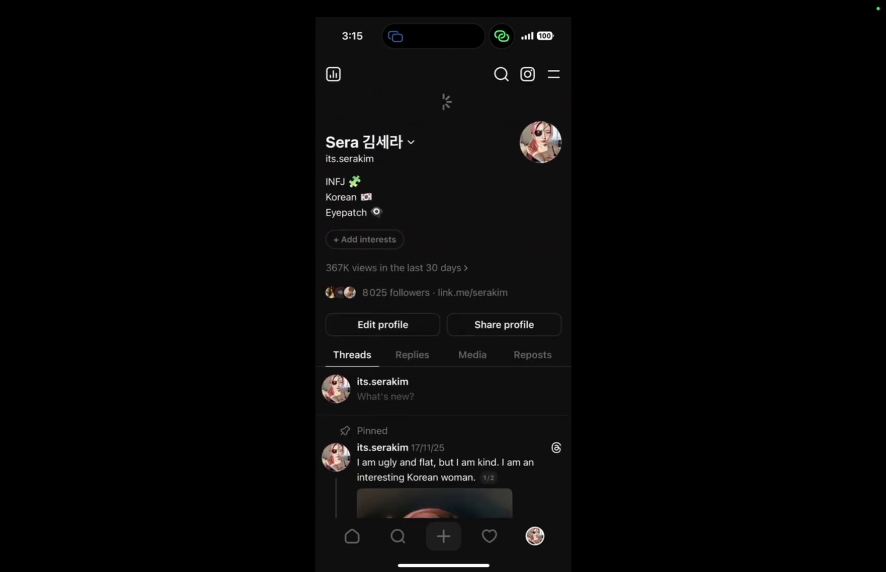
pyautogui.scroll(-10, 443, 297)
pyautogui.scroll(-10, 443, 296)
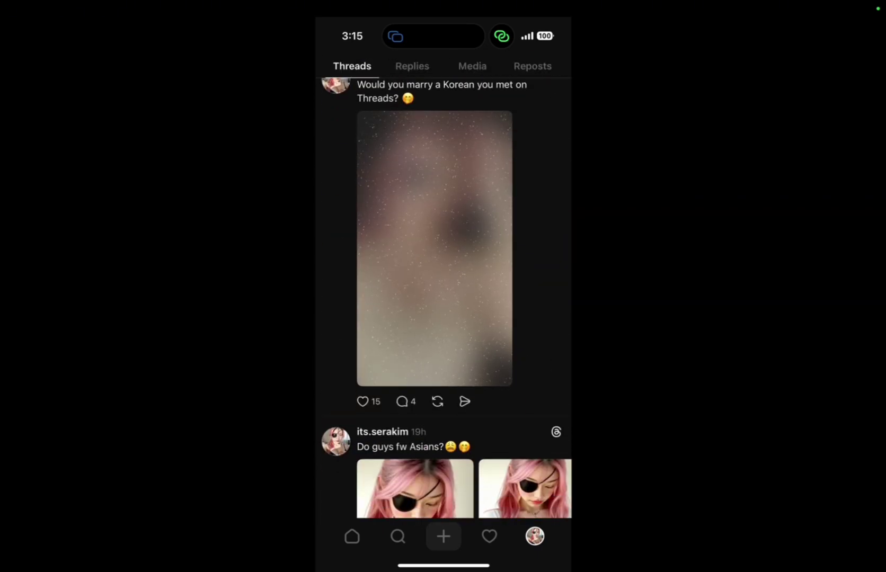
pyautogui.scroll(5, 443, 297)
pyautogui.scroll(-15, 443, 297)
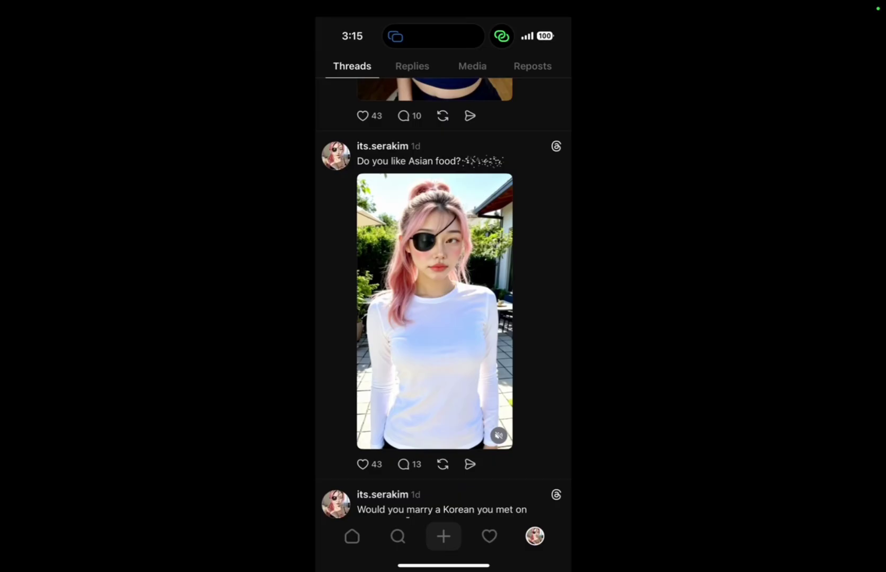
pyautogui.scroll(15, 443, 297)
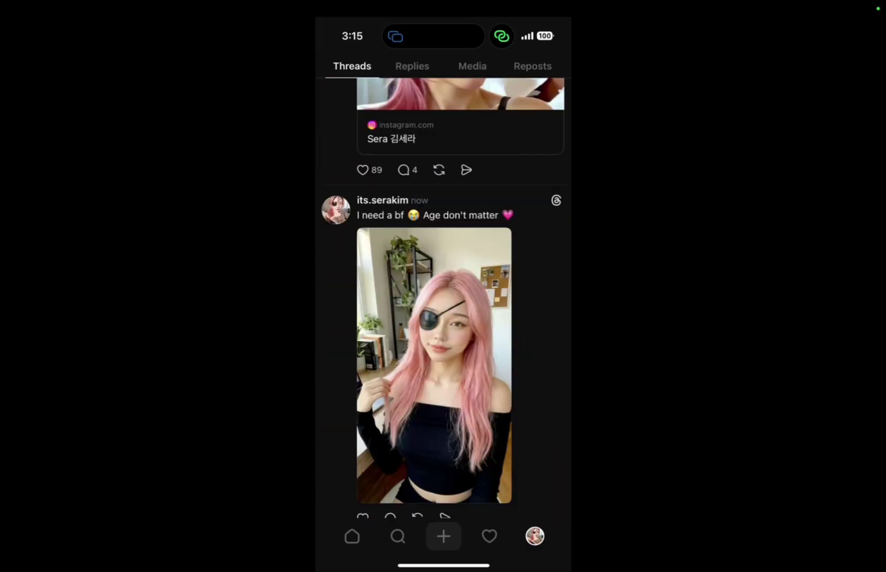
pyautogui.scroll(-2, 443, 297)
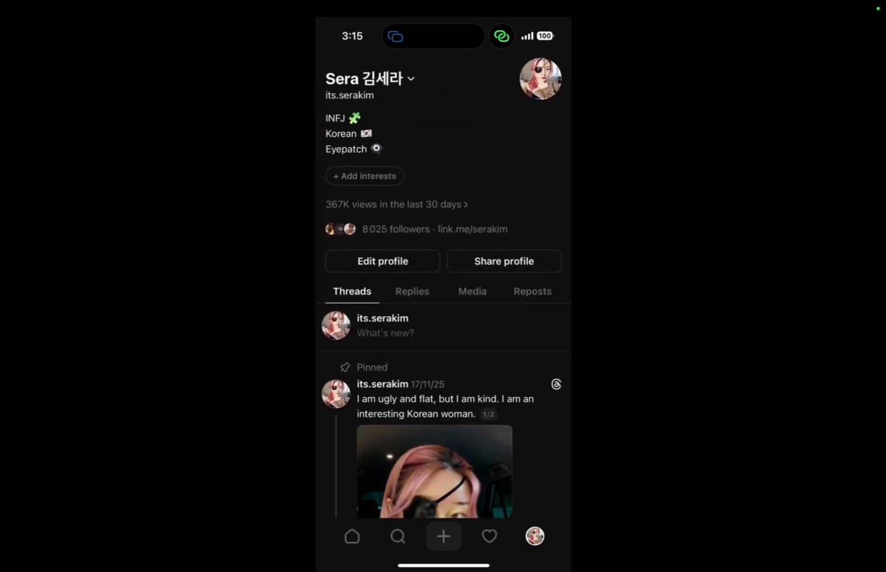
pyautogui.scroll(5, 443, 297)
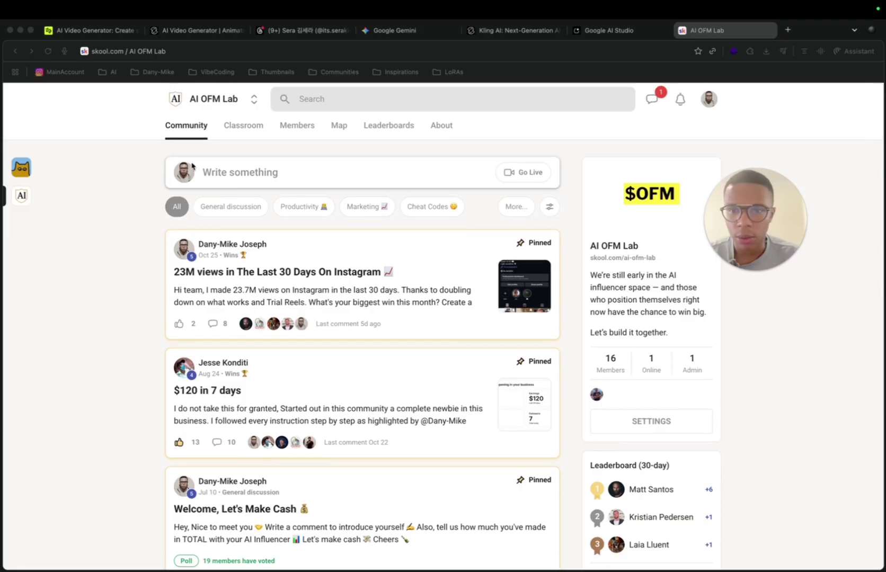
# Step: Browse the AI OFM Lab Classroom's six courses, from Pykaso through Productivity
pyautogui.click(251, 129)
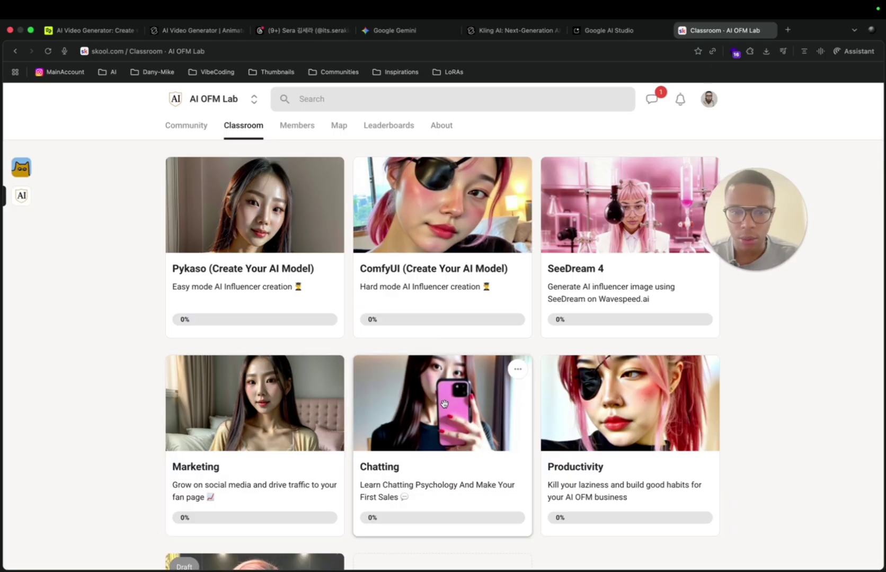
pyautogui.scroll(-3, 360, 429)
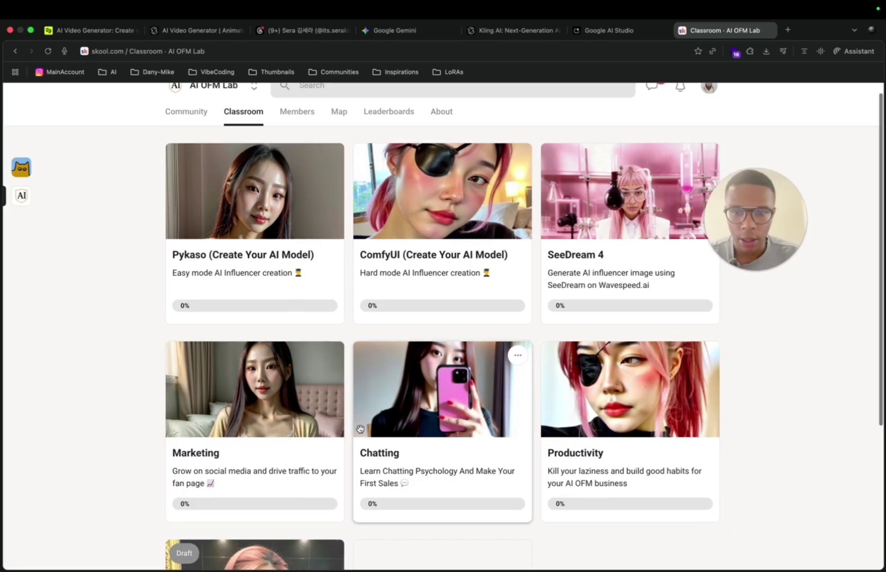
pyautogui.scroll(3, 360, 427)
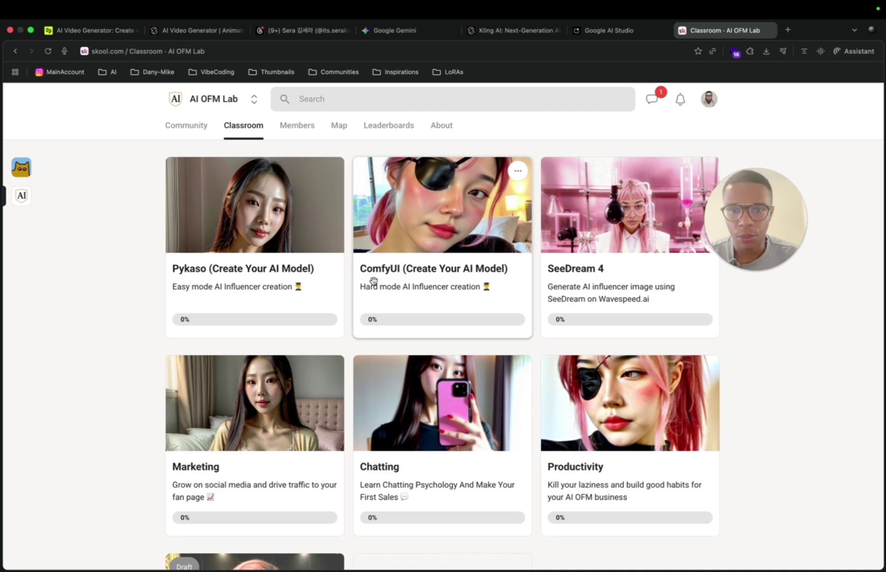